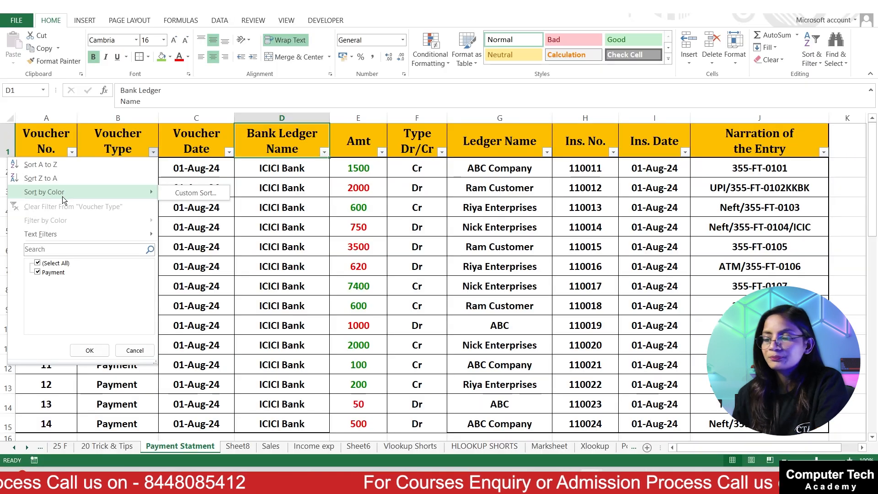
pyautogui.click(329, 138)
pyautogui.click(229, 152)
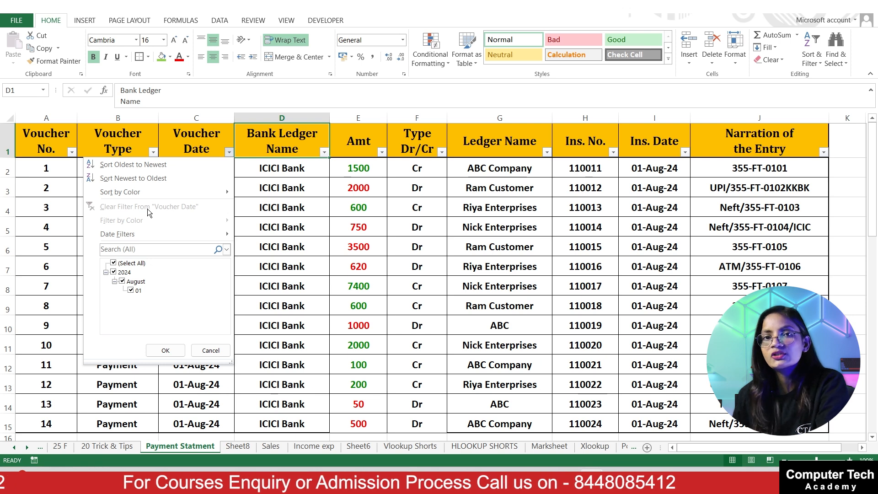
pyautogui.click(324, 152)
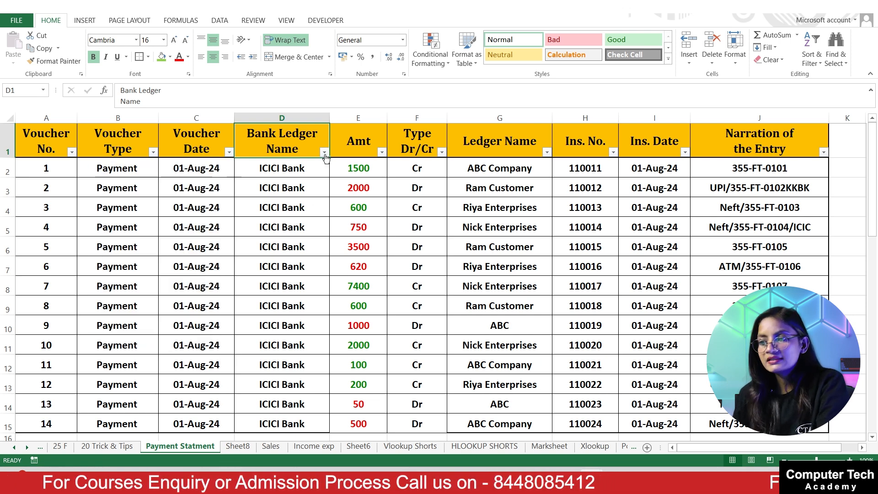
pyautogui.click(324, 153)
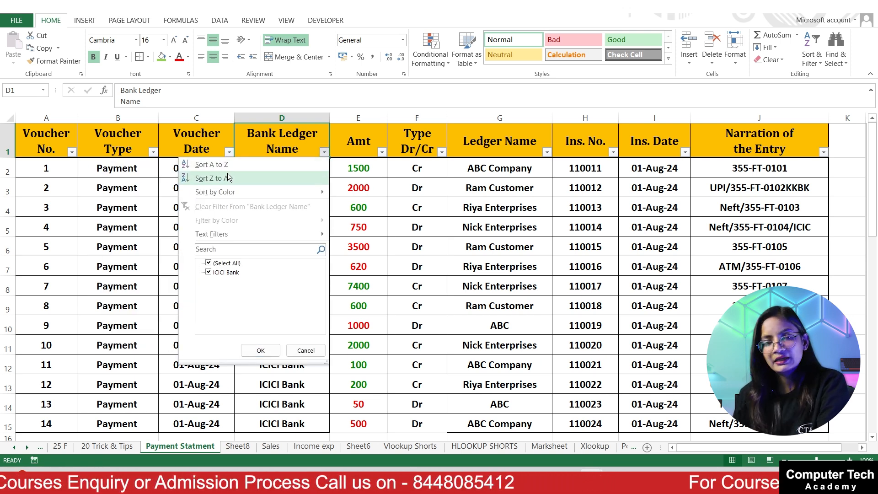
pyautogui.click(415, 228)
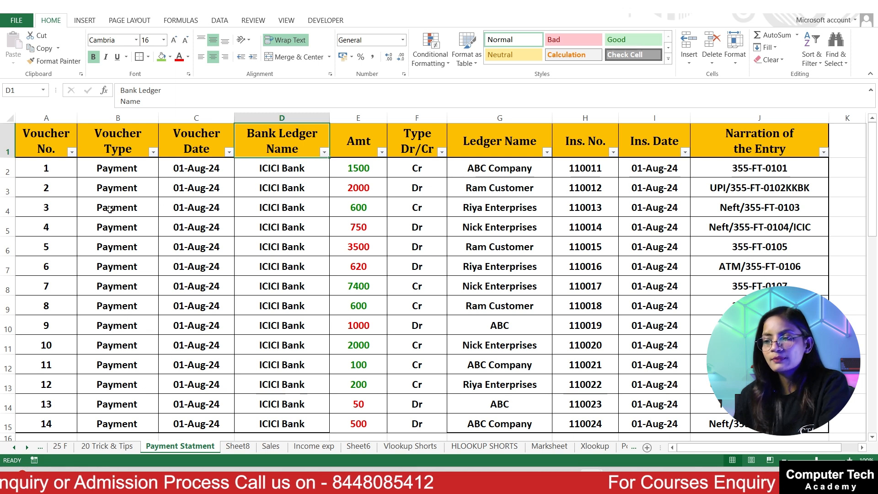
# Step: Sort the payment table by Voucher No. from smallest to largest
pyautogui.click(74, 152)
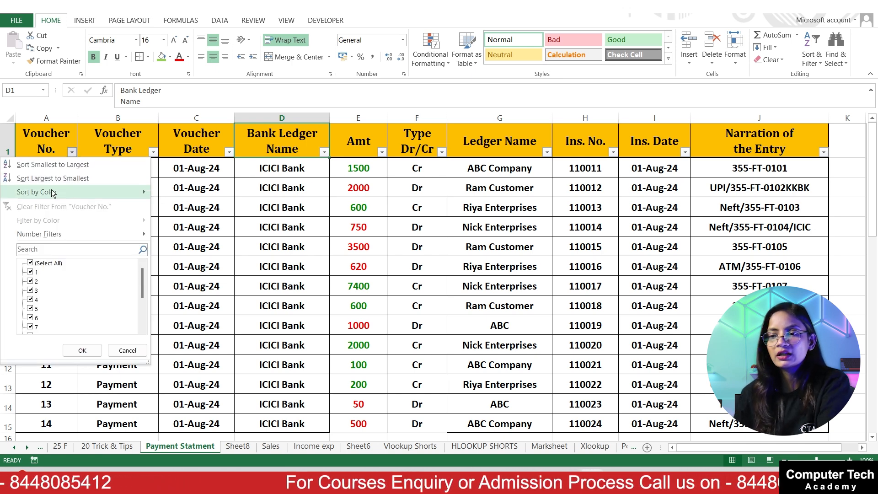
pyautogui.click(47, 165)
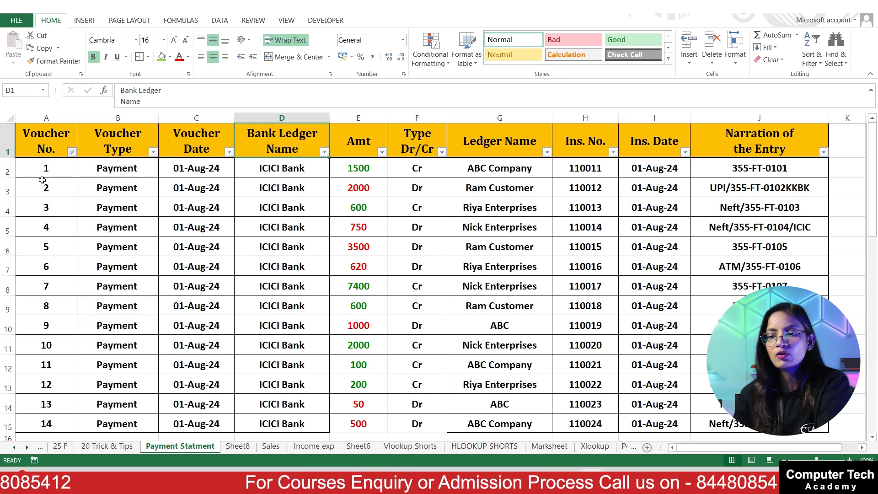
# Step: Sort the payment table by Voucher No. from largest to smallest, and undo that sort
pyautogui.click(71, 152)
pyautogui.click(53, 179)
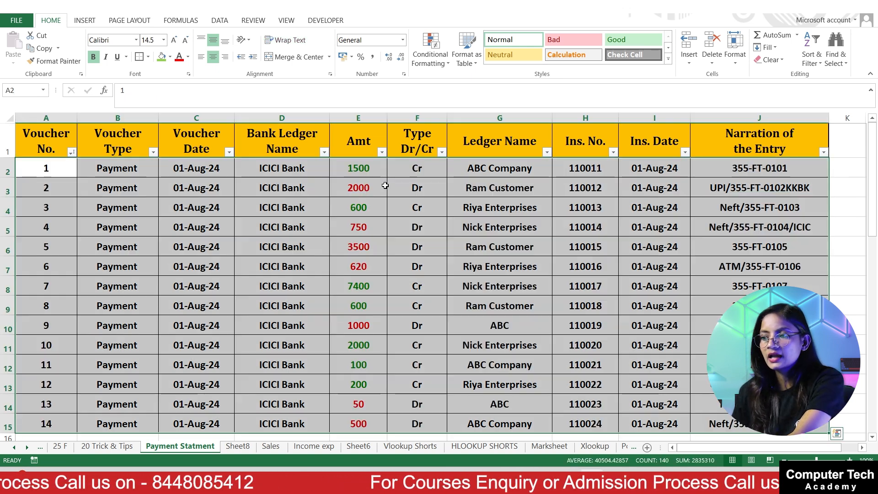
pyautogui.hotkey('ctrl', 'z')
pyautogui.scroll(-3, 327, 309)
pyautogui.click(364, 276)
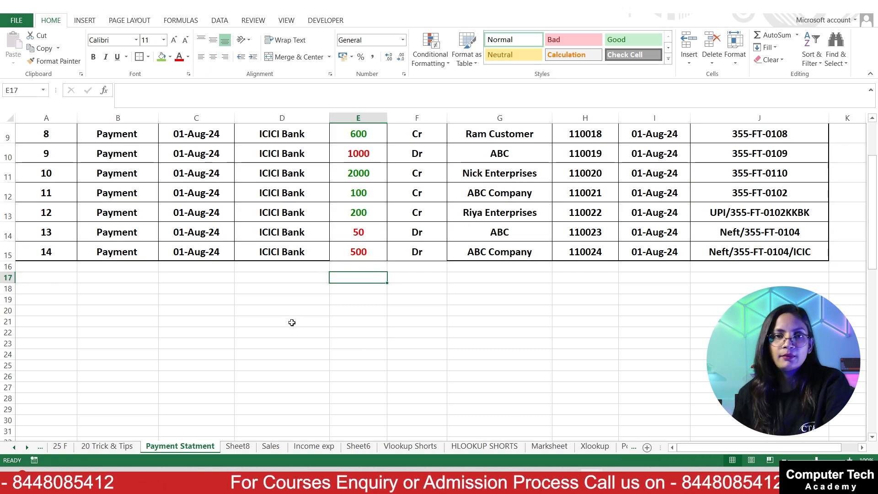
# Step: Sort the vouchers by number from largest to smallest again, and return them to smallest-to-largest order
pyautogui.scroll(3, 292, 322)
pyautogui.click(71, 152)
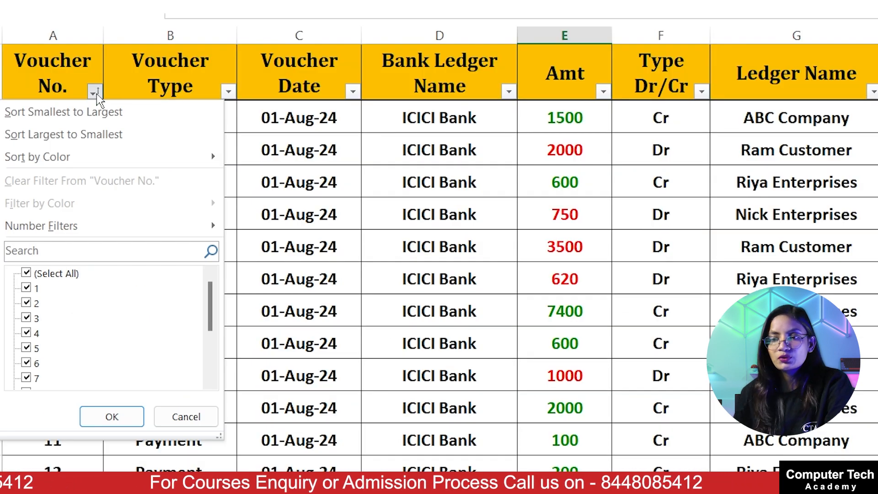
pyautogui.click(70, 136)
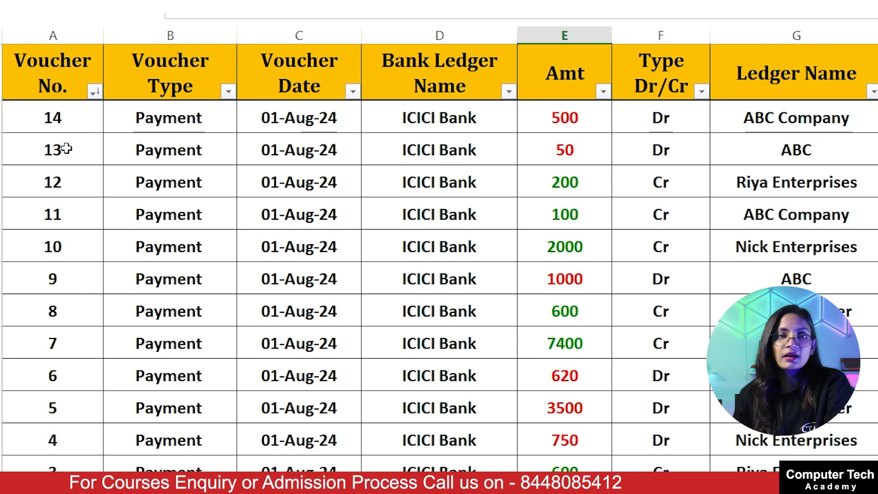
pyautogui.click(97, 93)
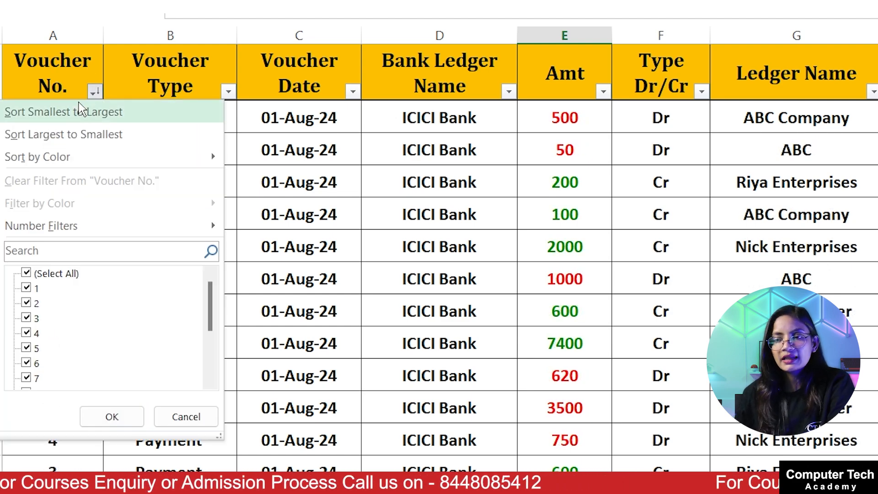
pyautogui.click(60, 113)
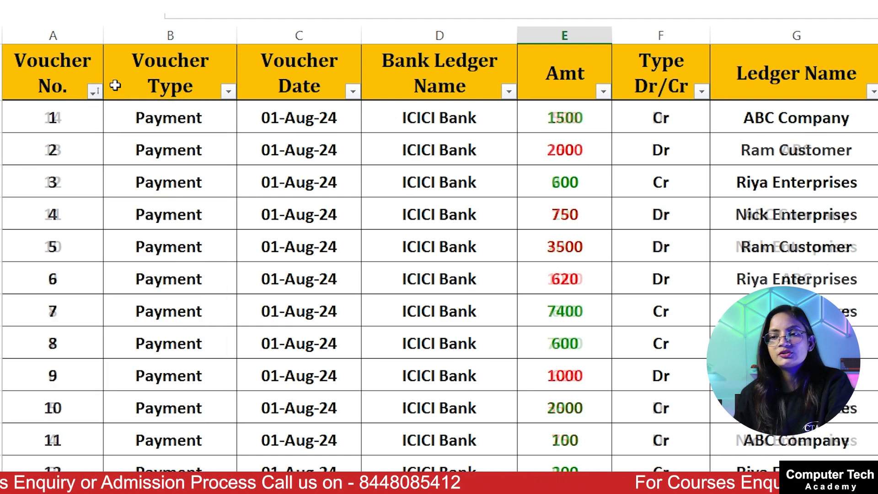
pyautogui.click(93, 93)
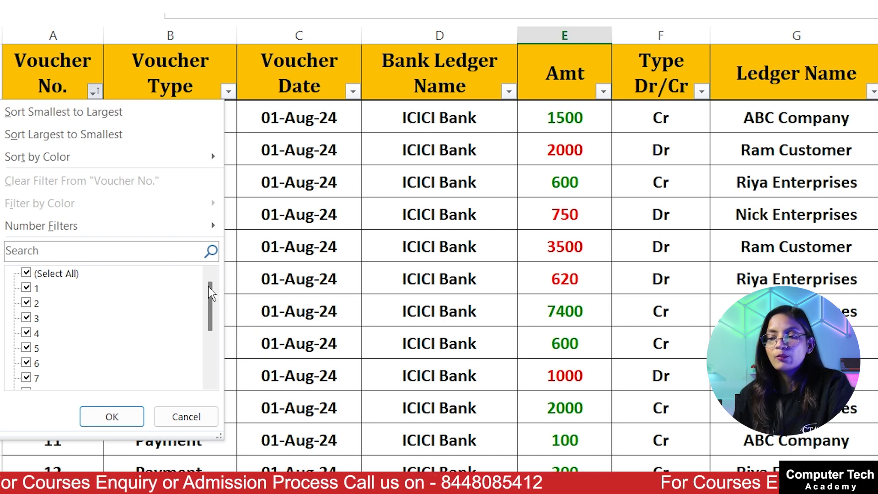
pyautogui.moveTo(212, 302); pyautogui.dragTo(195, 284)
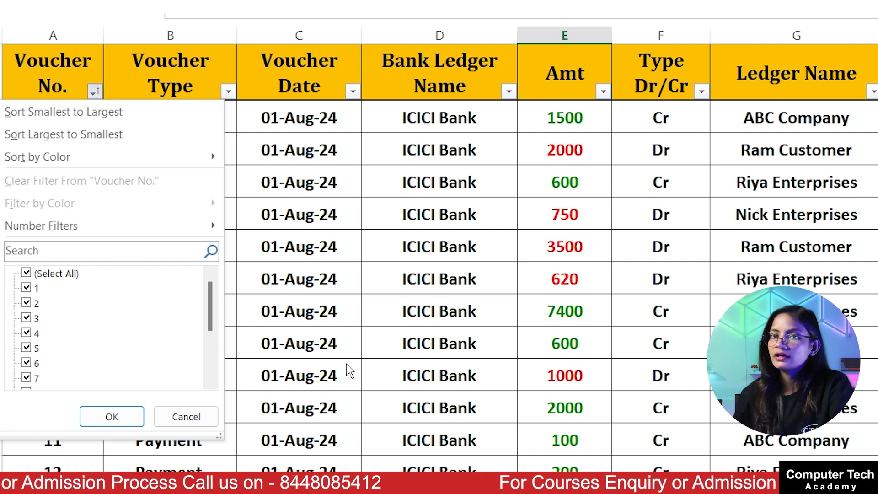
pyautogui.click(484, 366)
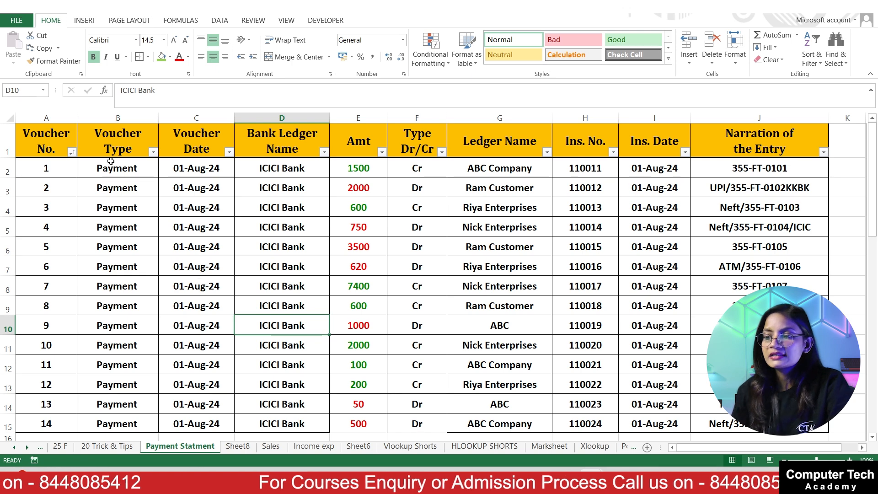
pyautogui.scroll(-3, 124, 280)
pyautogui.scroll(3, 124, 279)
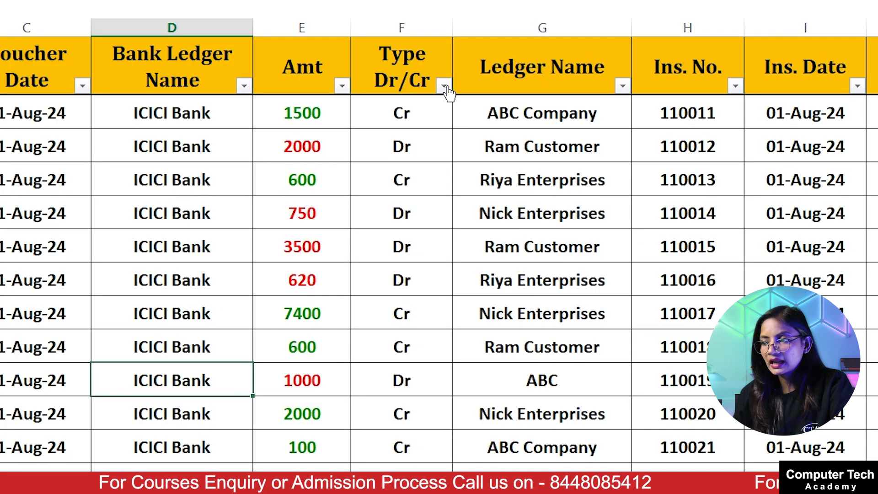
# Step: Filter the Type Dr/Cr column to show only the Dr entries
pyautogui.click(442, 152)
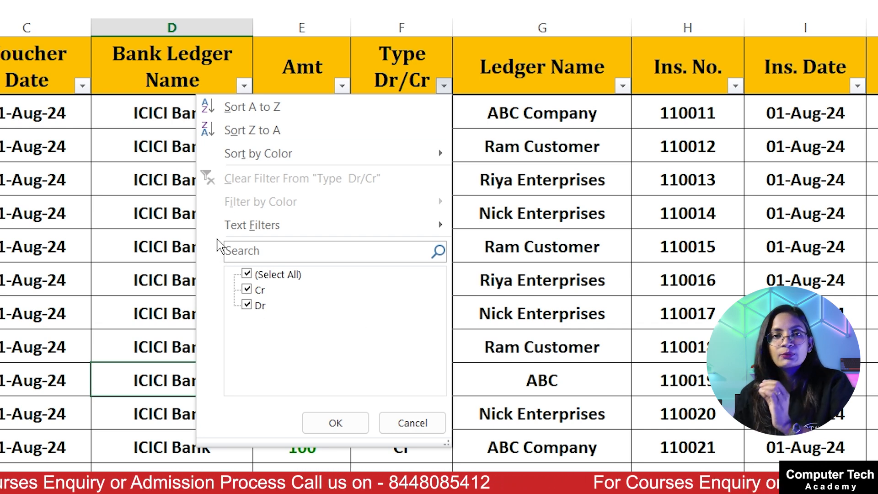
pyautogui.click(247, 306)
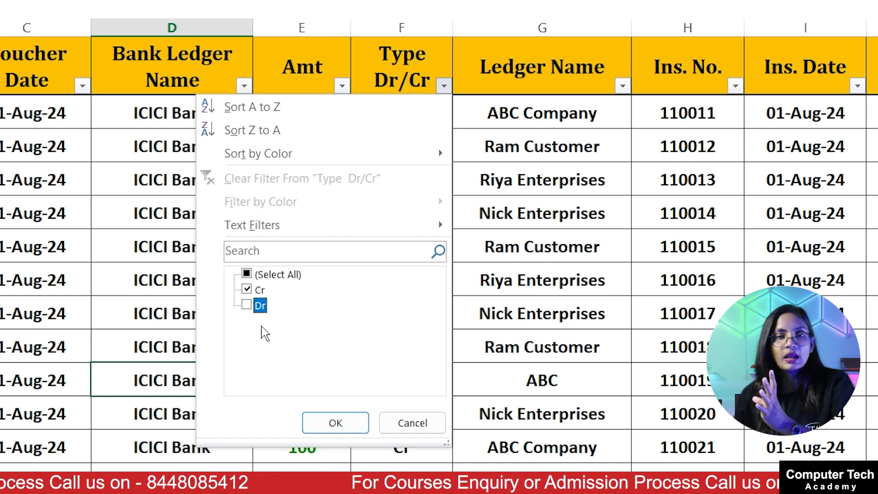
pyautogui.click(247, 290)
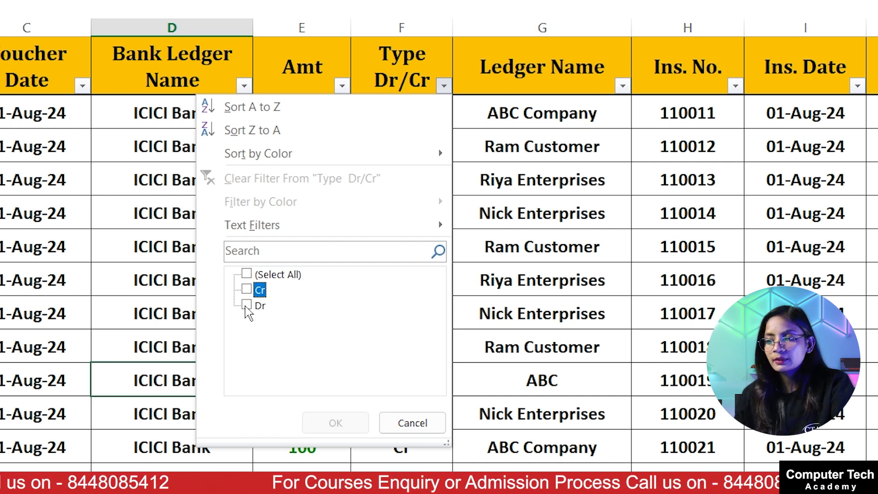
pyautogui.click(247, 305)
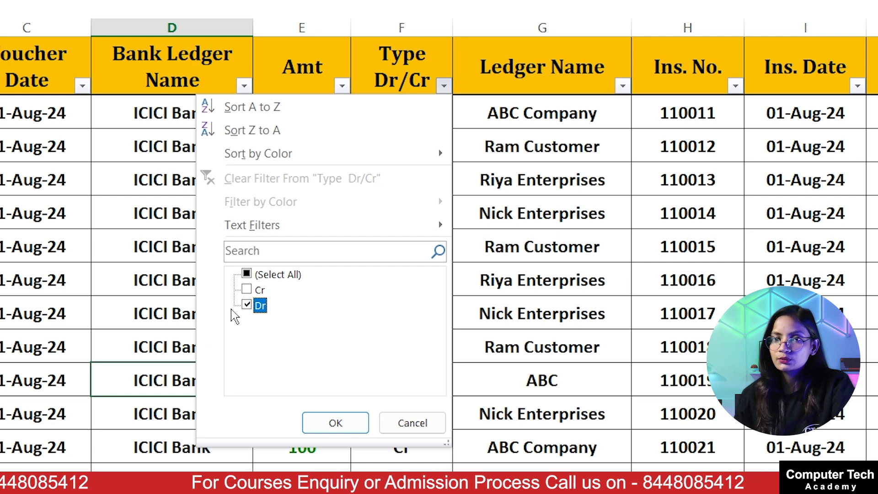
pyautogui.click(327, 424)
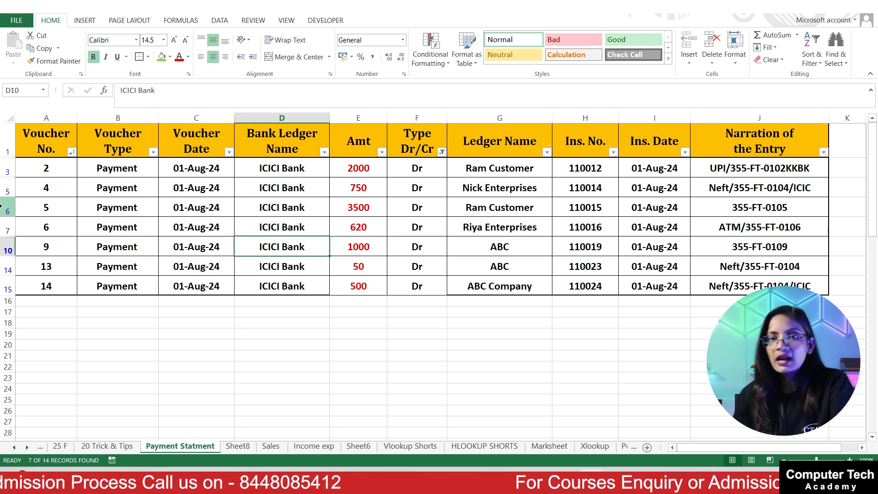
# Step: Clear the filter from the Type Dr/Cr column
pyautogui.click(442, 152)
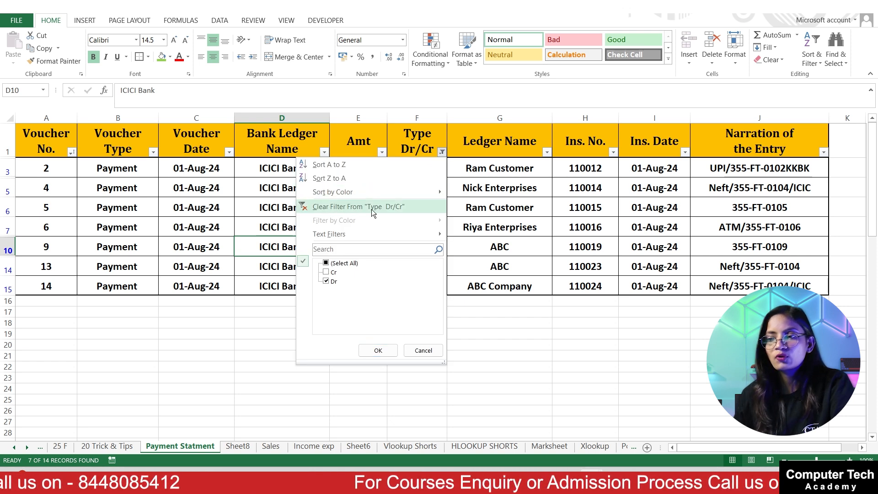
pyautogui.click(389, 209)
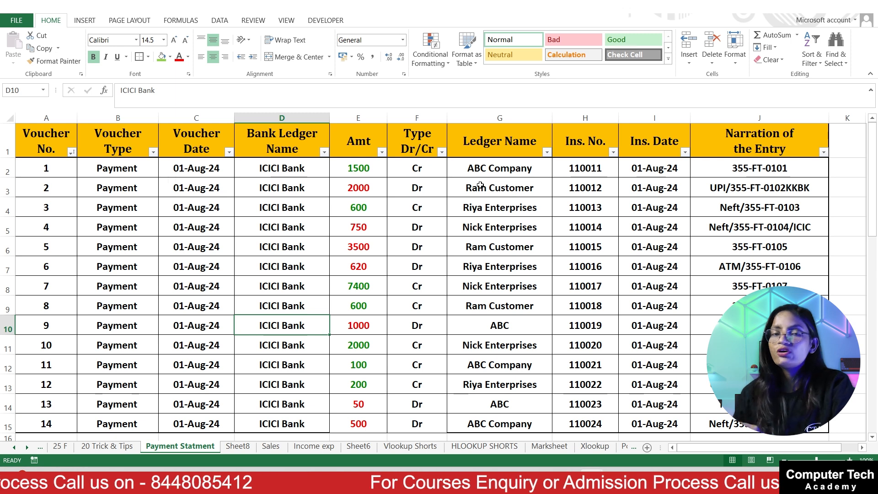
# Step: Filter the Ledger Name column to show only Nick Enterprises and Riya Enterprises
pyautogui.click(547, 152)
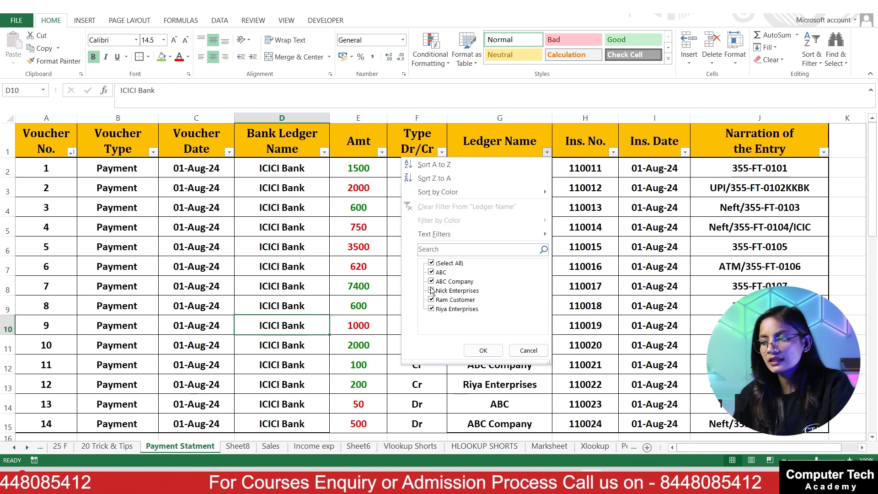
pyautogui.click(432, 265)
pyautogui.click(442, 292)
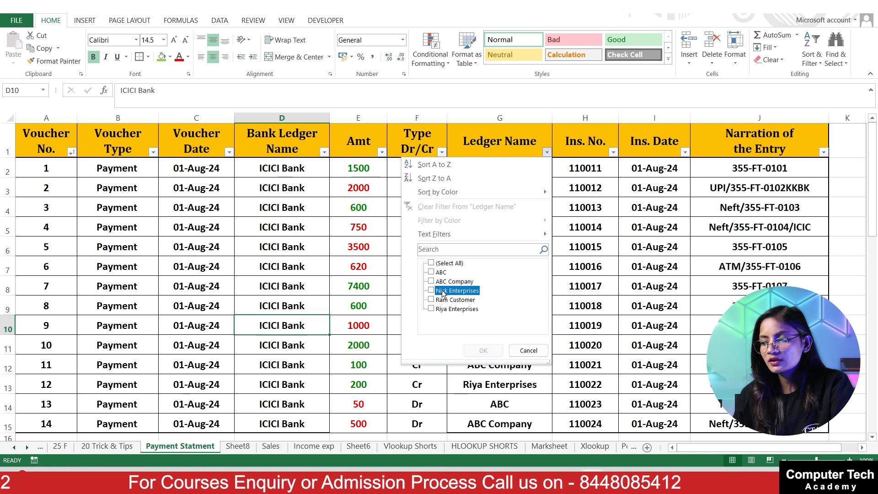
pyautogui.click(433, 309)
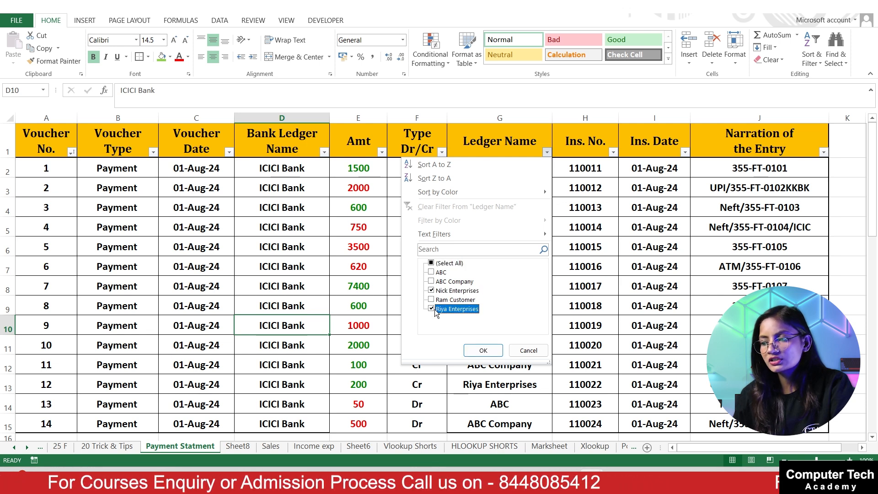
pyautogui.click(478, 350)
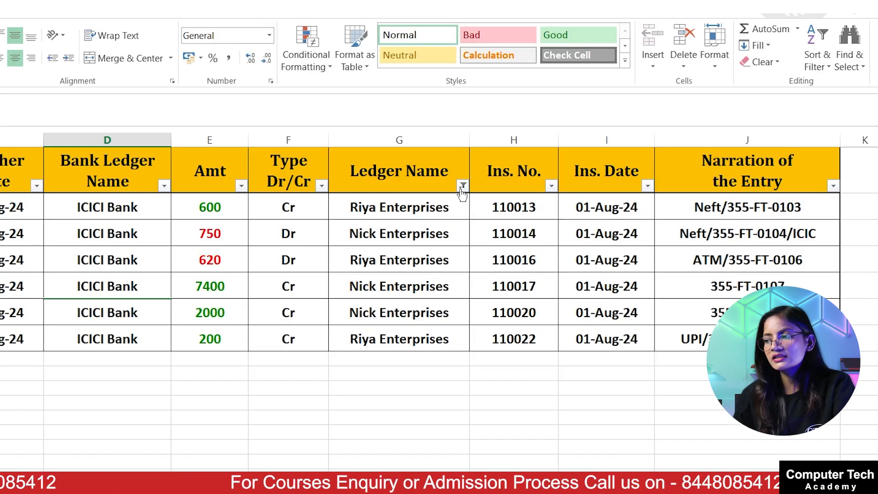
# Step: Clear all filter and sort settings from the payment table, keeping the header filters enabled
pyautogui.click(462, 190)
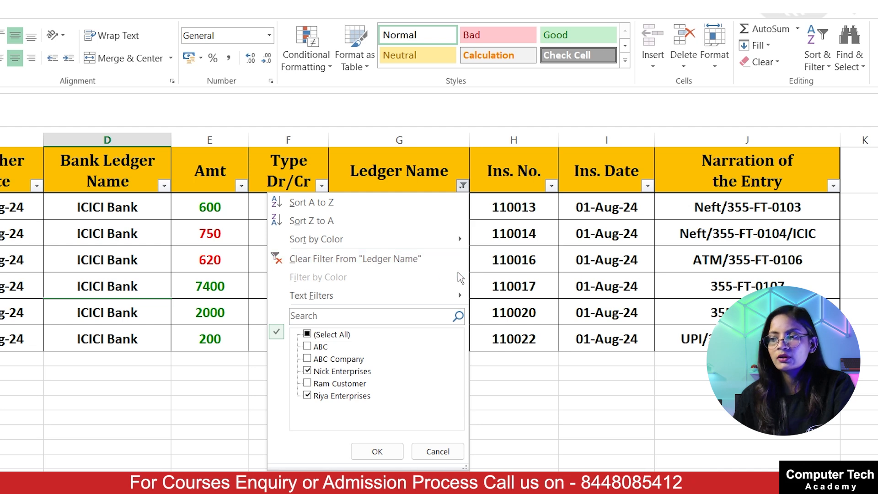
pyautogui.click(603, 260)
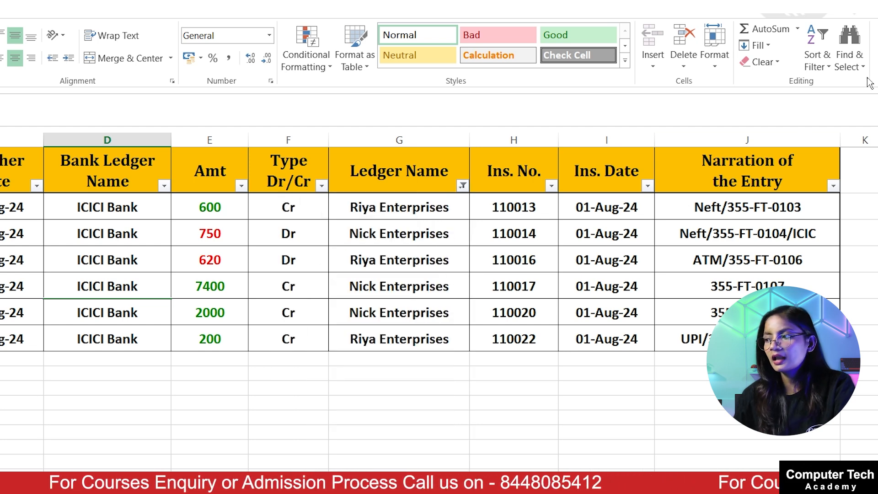
pyautogui.click(829, 64)
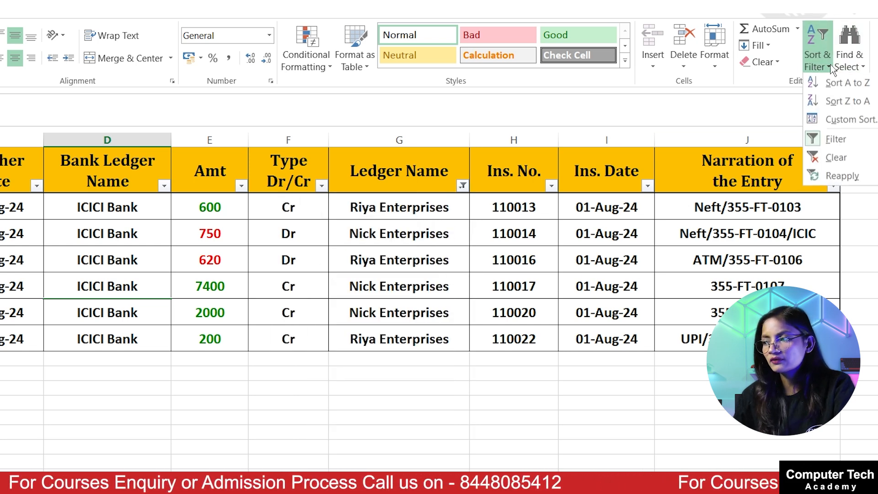
pyautogui.click(835, 157)
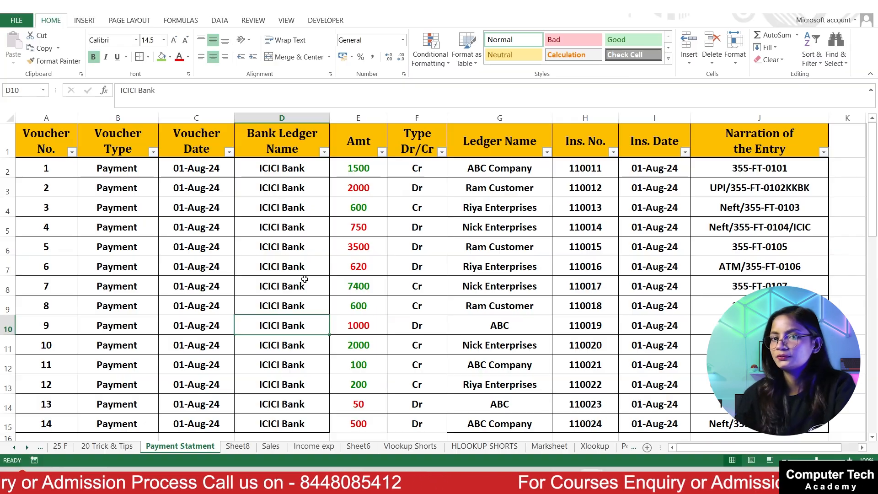
pyautogui.click(320, 247)
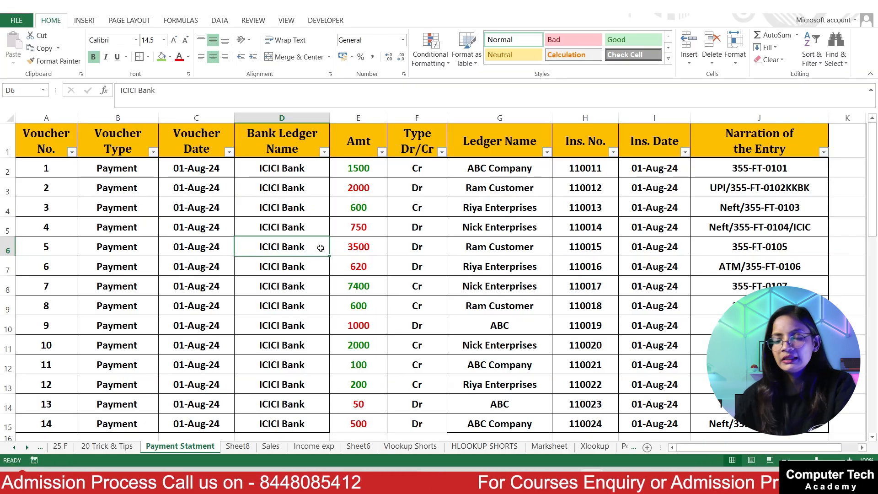
pyautogui.click(547, 152)
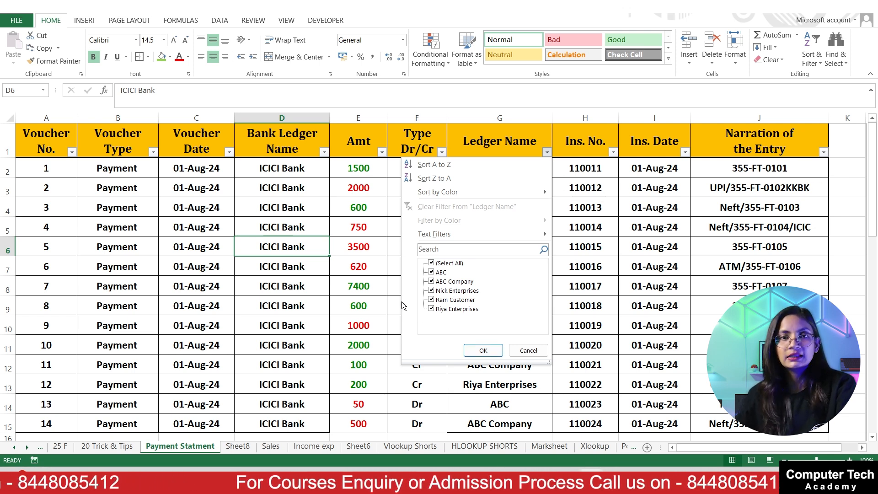
pyautogui.click(239, 220)
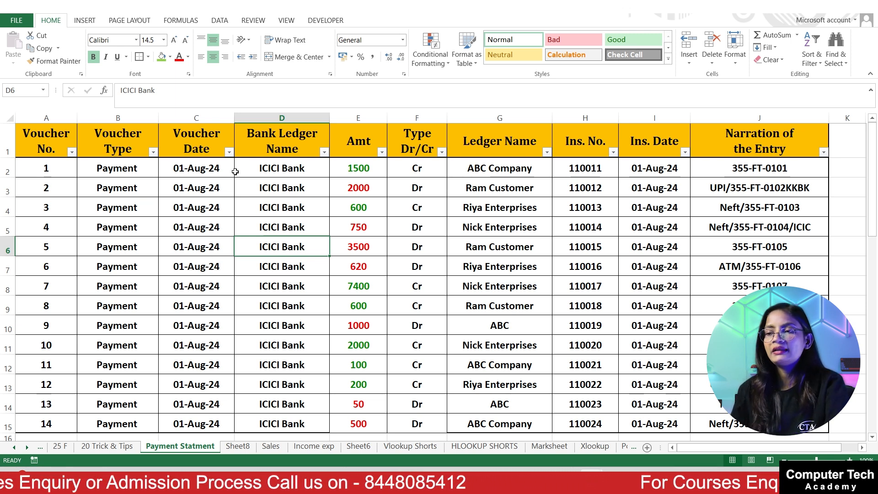
# Step: Change the voucher date of voucher 7 to 02-Aug-24 and of voucher 11 to 03-Aug-24
pyautogui.doubleClick(183, 286)
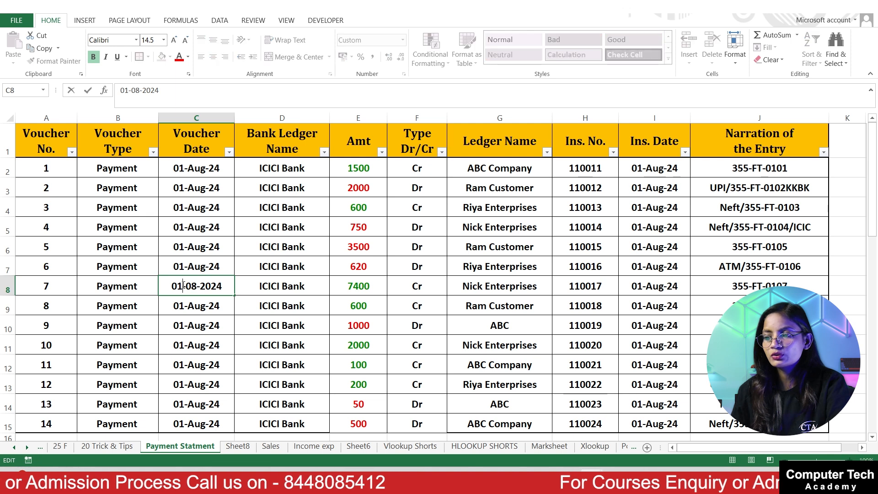
pyautogui.write('2')
pyautogui.press('Return')
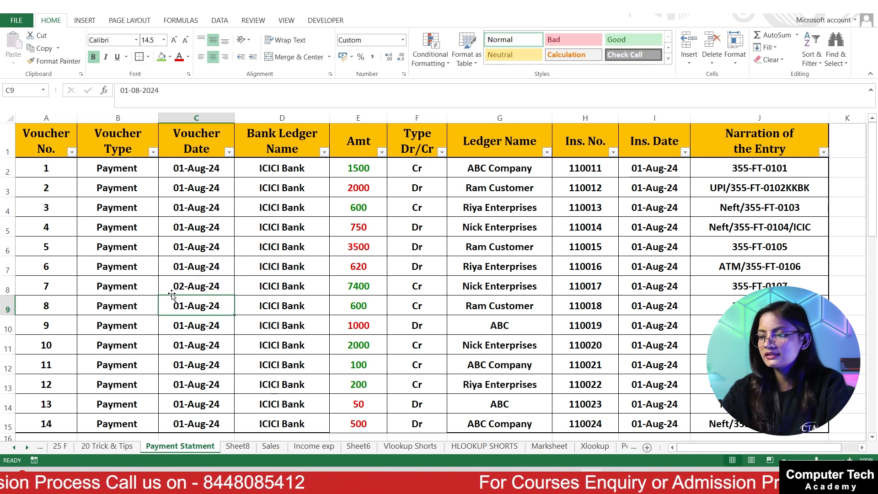
pyautogui.click(174, 367)
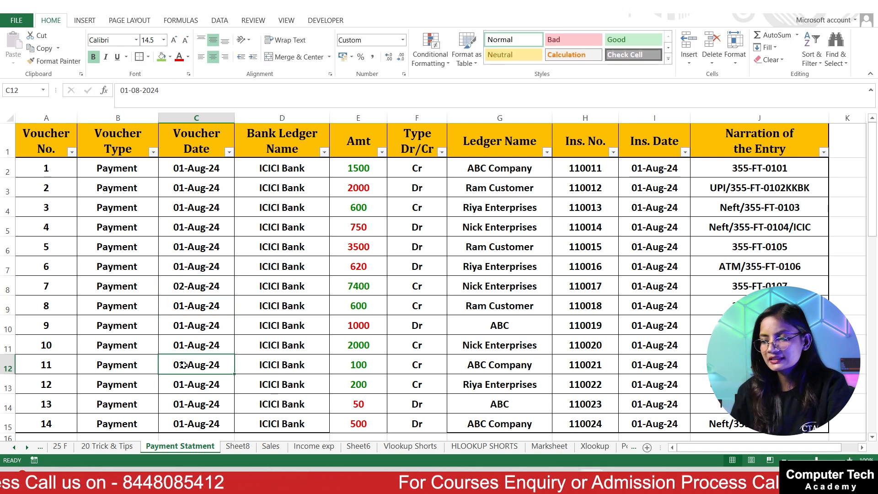
pyautogui.doubleClick(182, 365)
pyautogui.moveTo(179, 365); pyautogui.dragTo(184, 365)
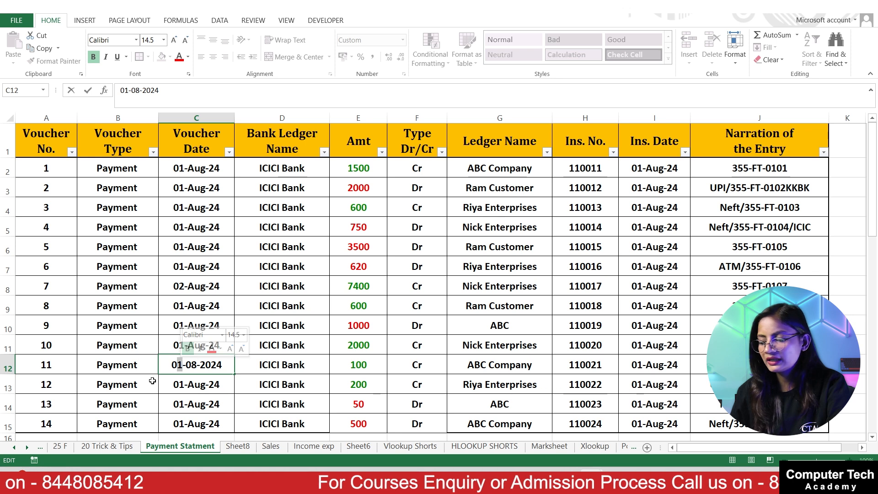
pyautogui.write('3')
pyautogui.press('Return')
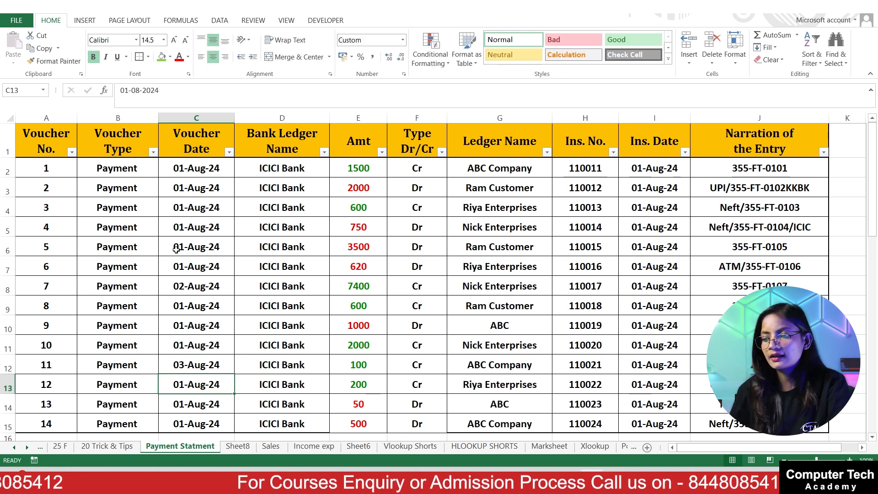
# Step: Change the voucher date of voucher 14 to 10-Aug-24
pyautogui.doubleClick(185, 424)
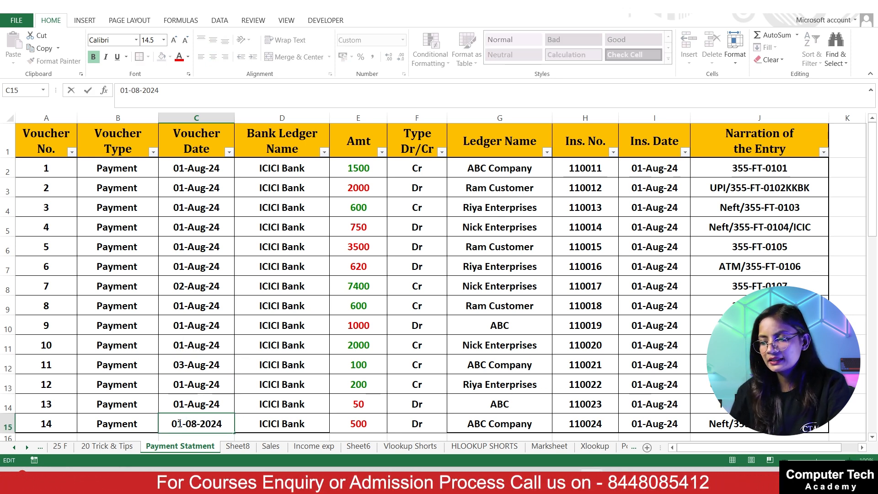
pyautogui.click(170, 425)
pyautogui.press('Delete')
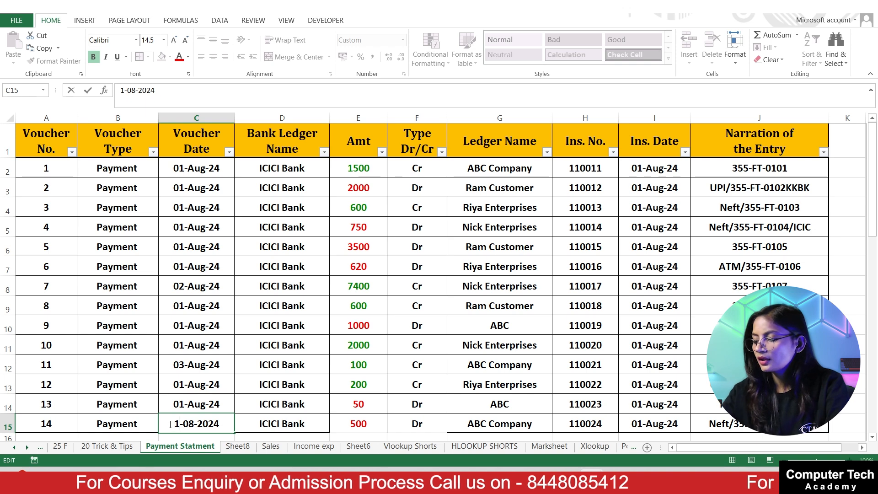
pyautogui.press('Right')
pyautogui.write('0')
pyautogui.press('Return')
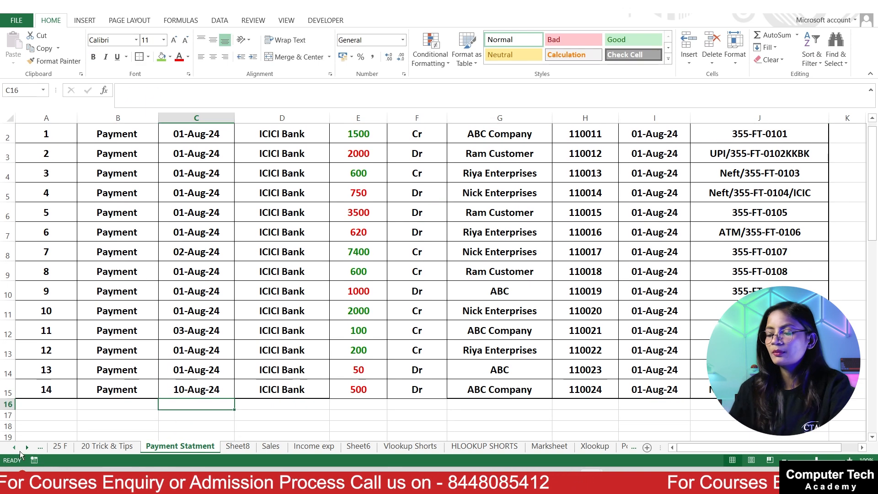
# Step: Filter the Voucher Date column to show only the entries dated 3 August 2024
pyautogui.scroll(1, 169, 425)
pyautogui.click(229, 152)
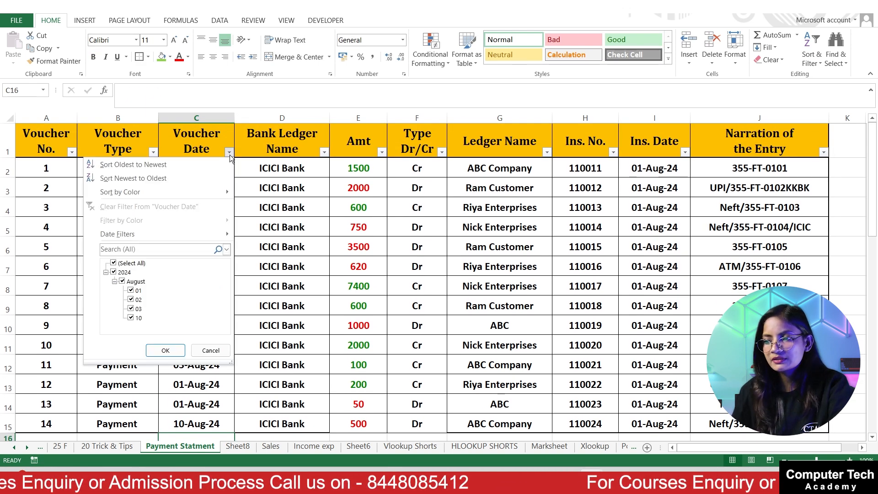
pyautogui.moveTo(151, 238)
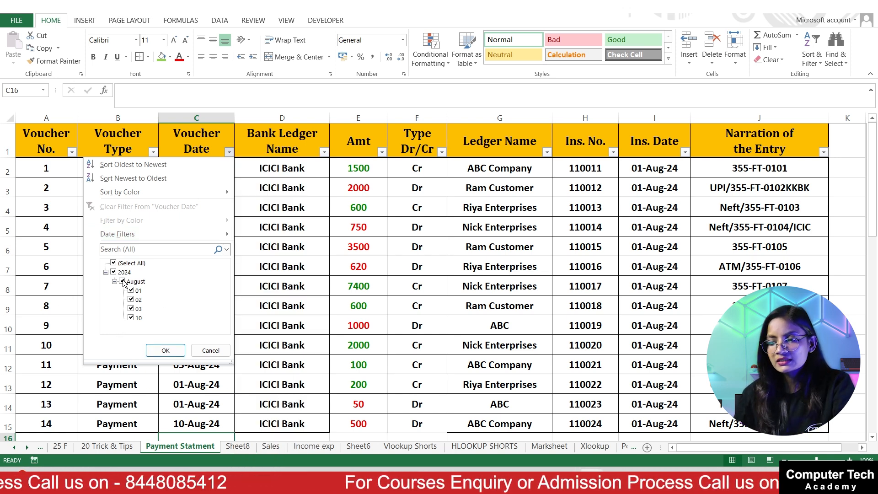
pyautogui.click(113, 263)
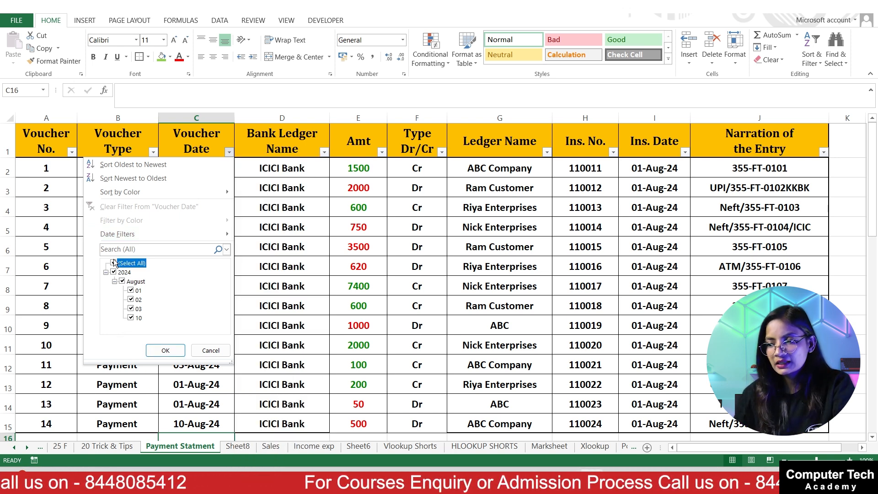
pyautogui.click(131, 309)
pyautogui.click(165, 351)
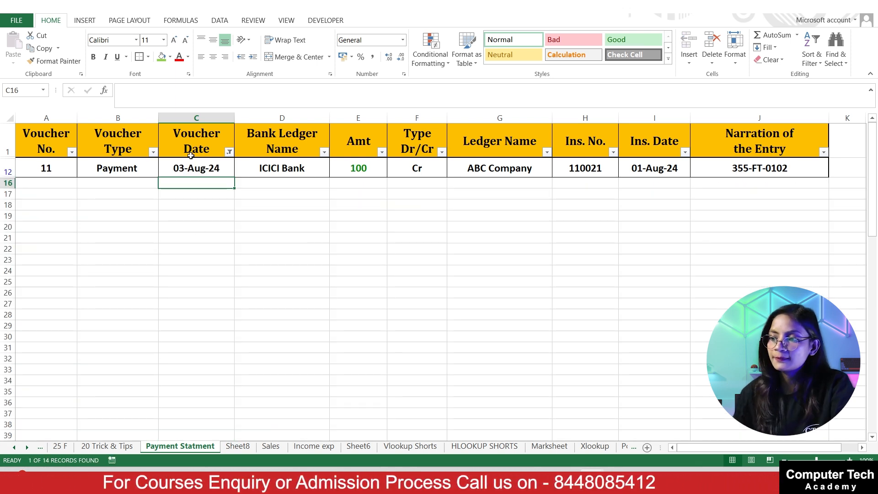
# Step: Clear the filter from the Voucher Date column
pyautogui.click(228, 152)
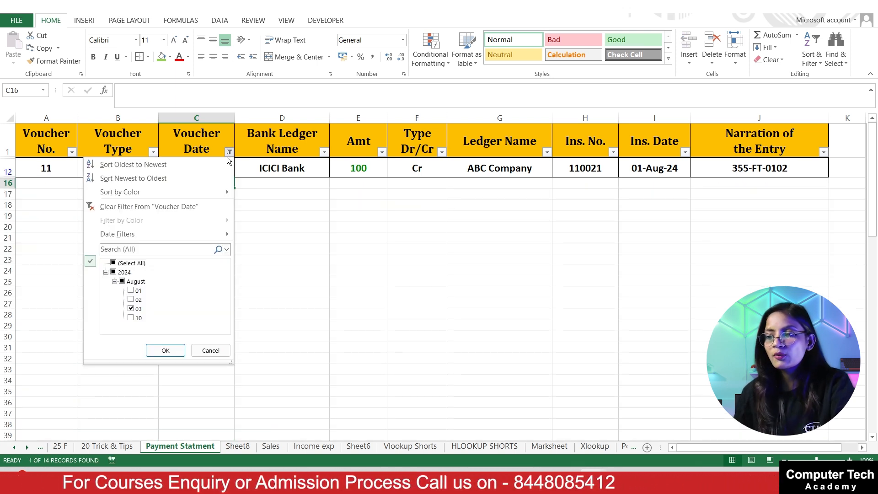
pyautogui.click(133, 207)
pyautogui.click(286, 247)
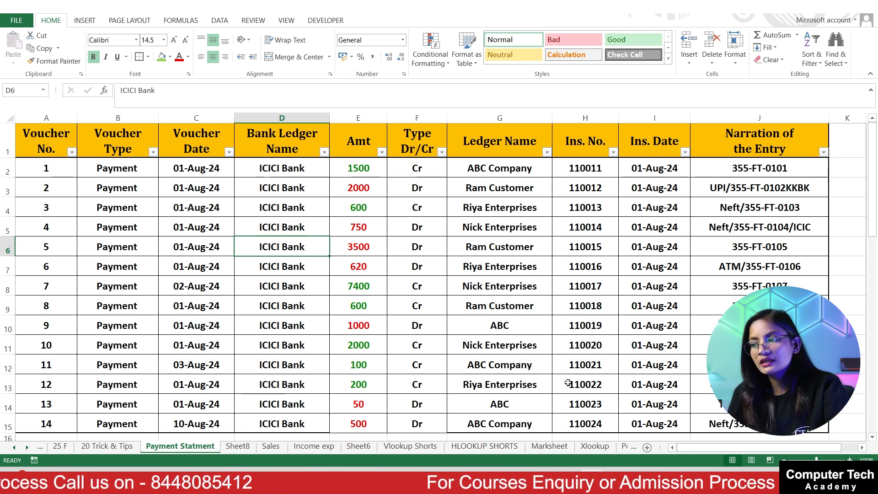
# Step: Filter the Amt column to show only amounts greater than or equal to 1000
pyautogui.click(344, 230)
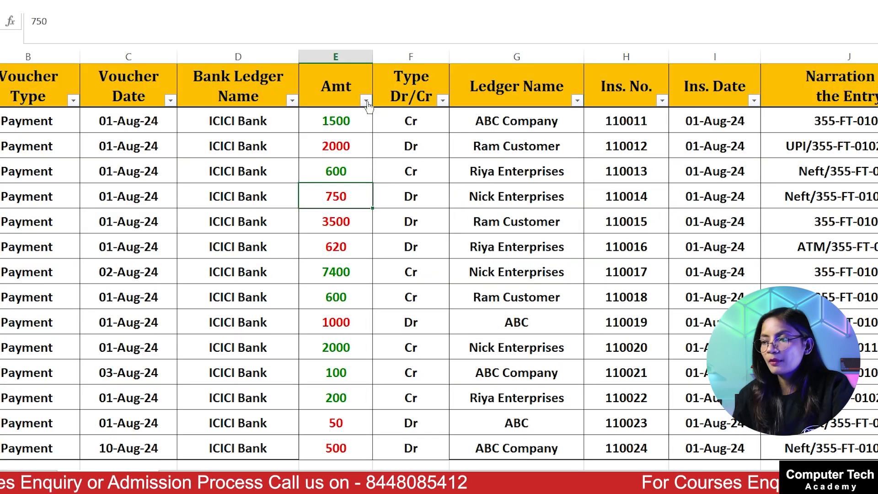
pyautogui.click(367, 102)
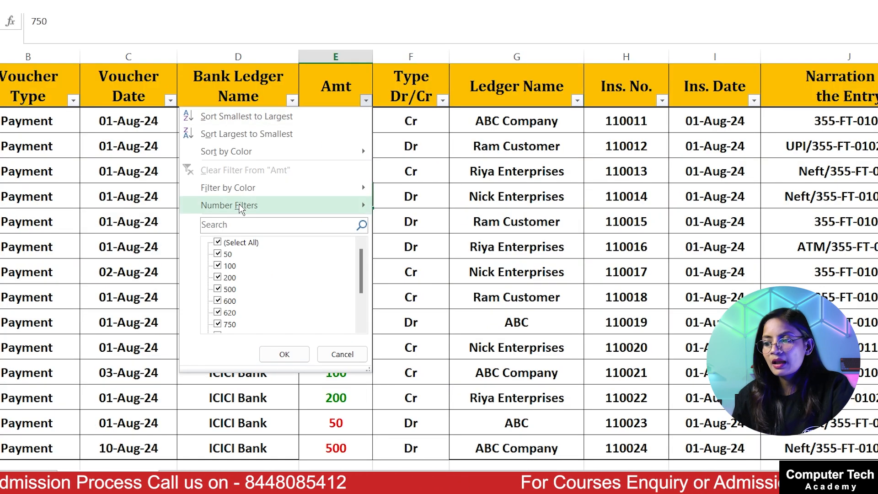
pyautogui.moveTo(239, 205)
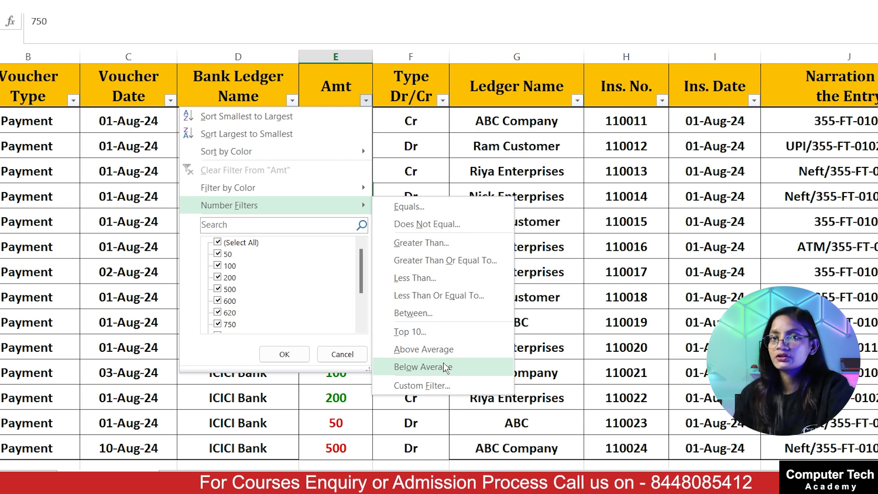
pyautogui.click(426, 267)
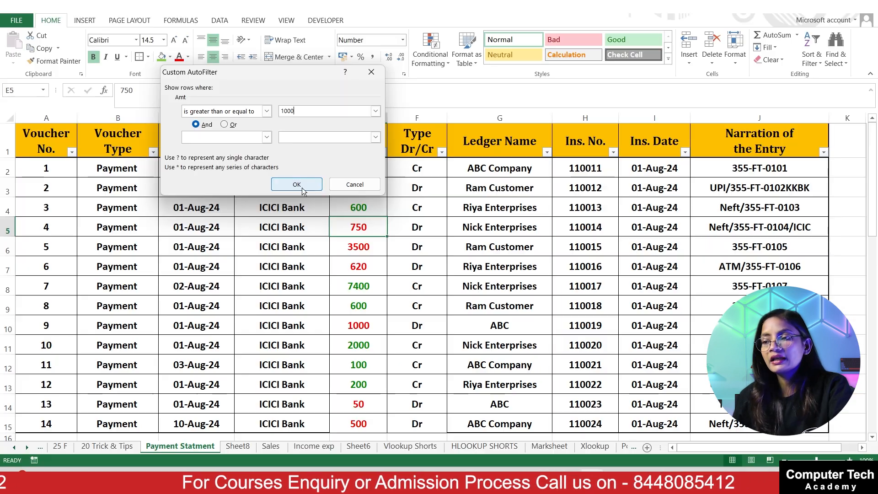
pyautogui.click(244, 258)
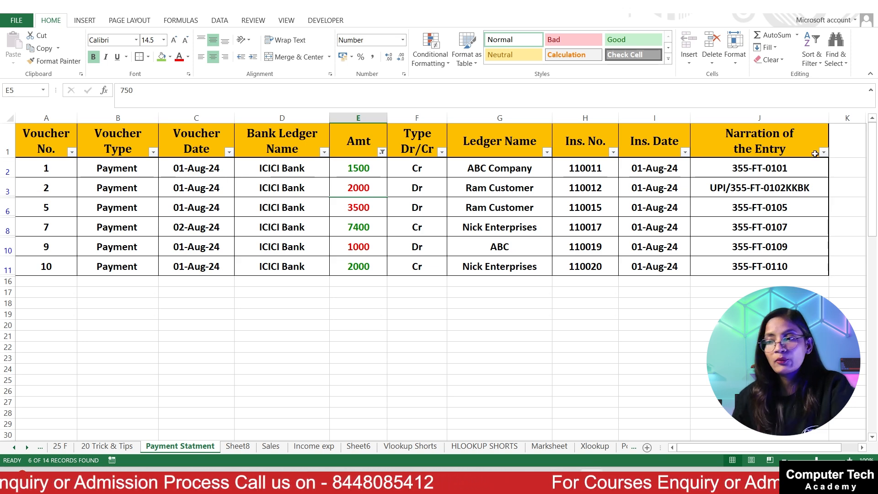
# Step: Clear the existing Amt filter and show only amounts between 500 and 1000
pyautogui.click(382, 152)
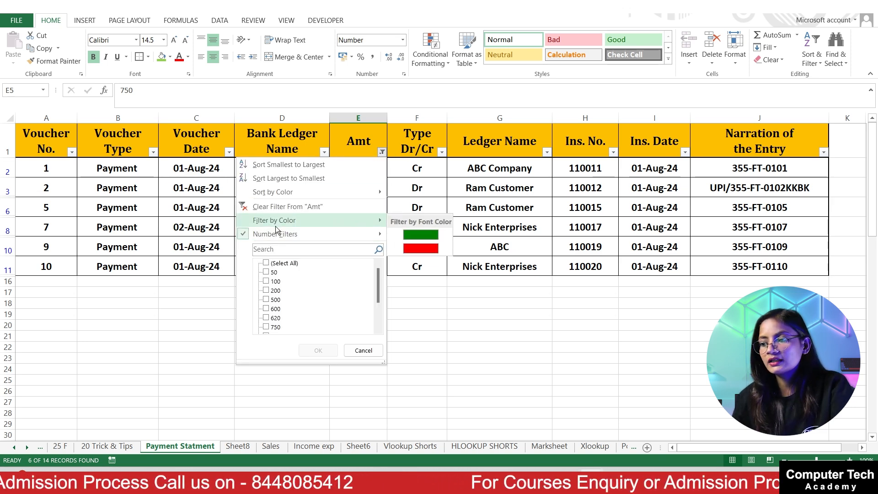
pyautogui.click(295, 207)
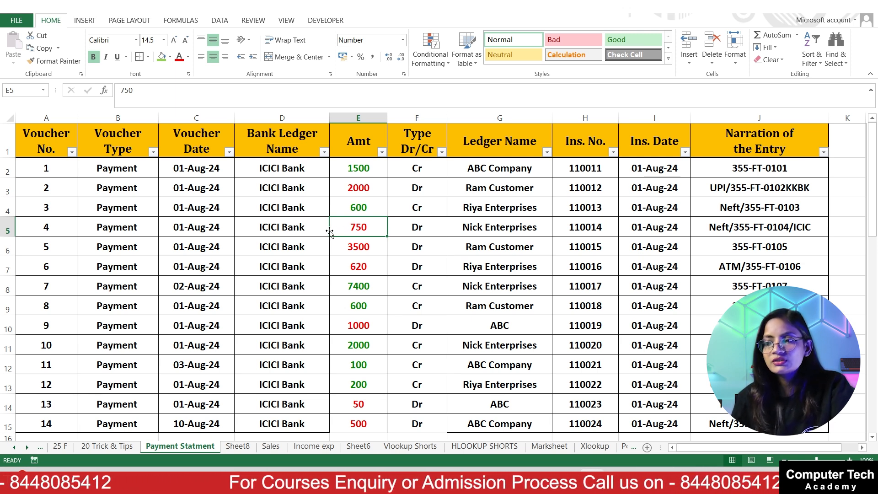
pyautogui.click(381, 153)
pyautogui.moveTo(339, 238)
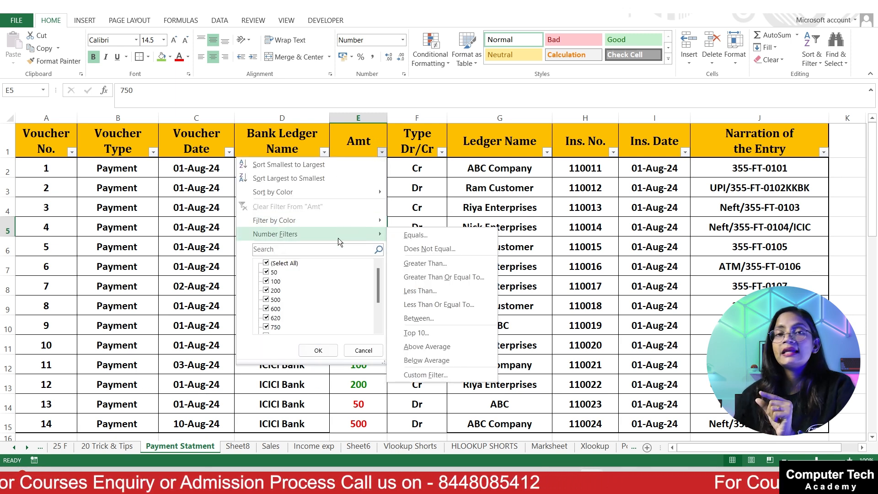
pyautogui.click(438, 317)
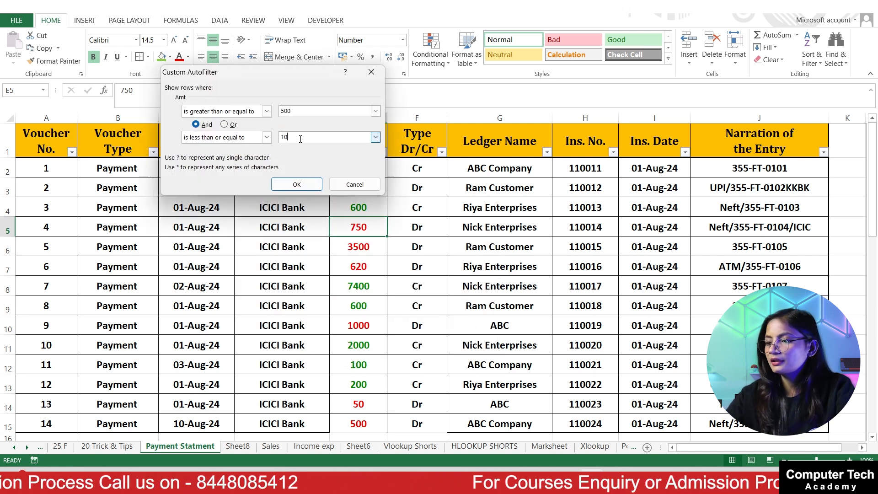
pyautogui.click(297, 184)
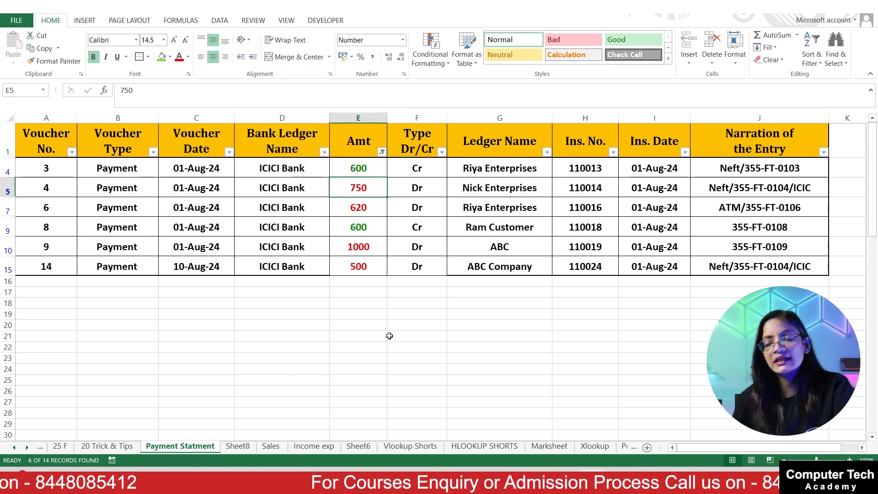
# Step: Clear the Amt filter and set up a custom one for amounts less than or equal to 1000 and greater than or equal to 1500
pyautogui.click(381, 152)
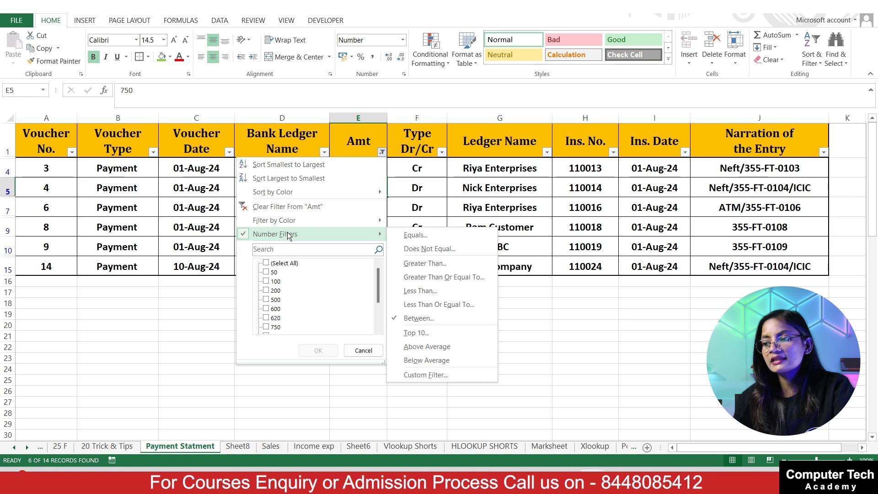
pyautogui.click(287, 206)
pyautogui.click(382, 151)
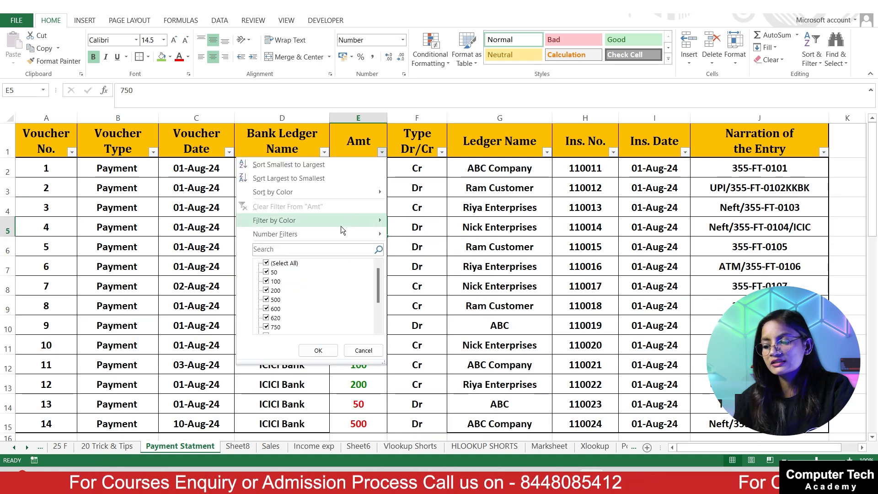
pyautogui.moveTo(325, 233)
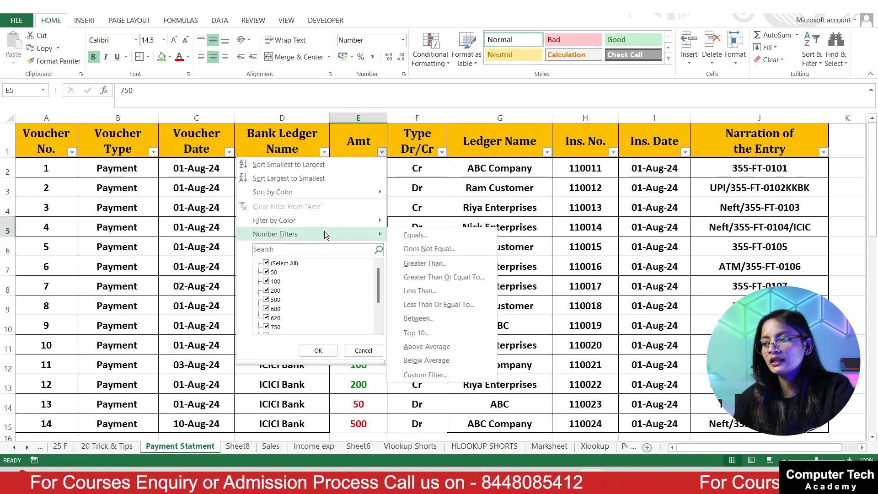
pyautogui.click(445, 305)
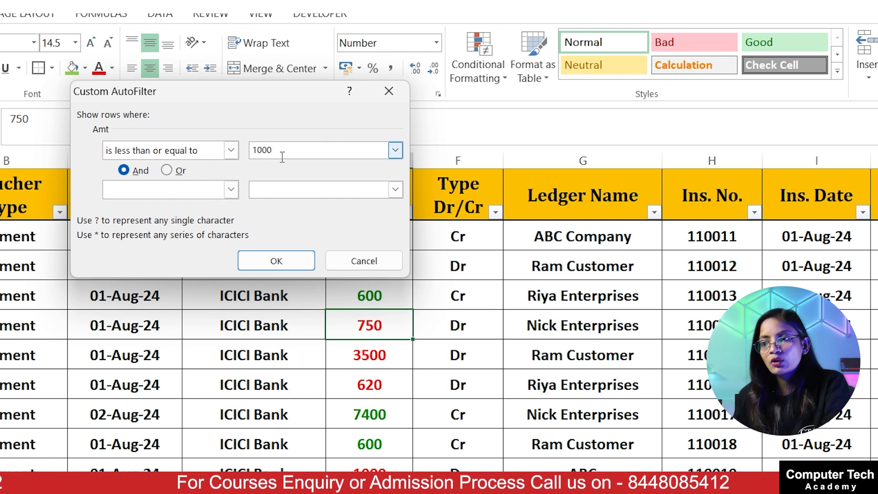
pyautogui.click(230, 190)
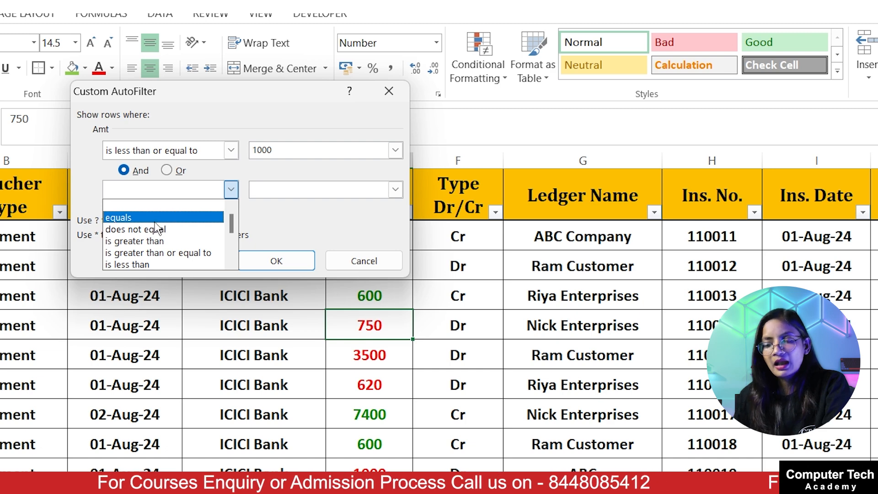
pyautogui.click(156, 253)
pyautogui.click(265, 189)
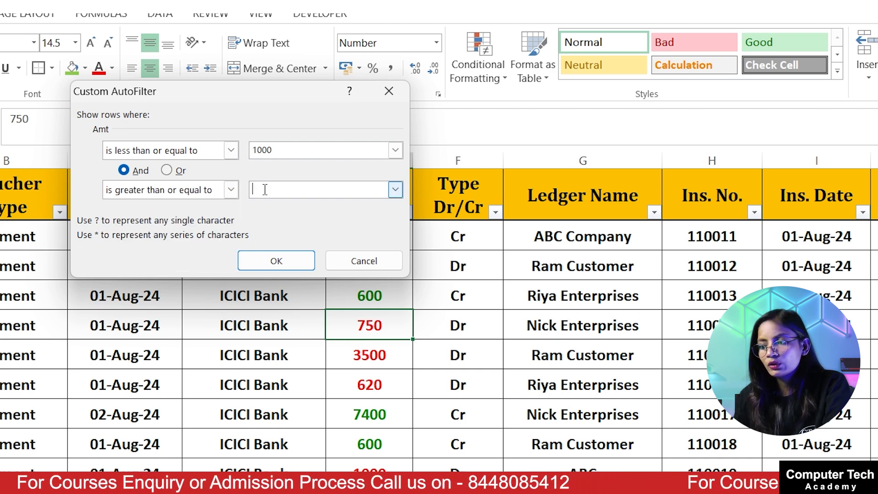
pyautogui.write('1500')
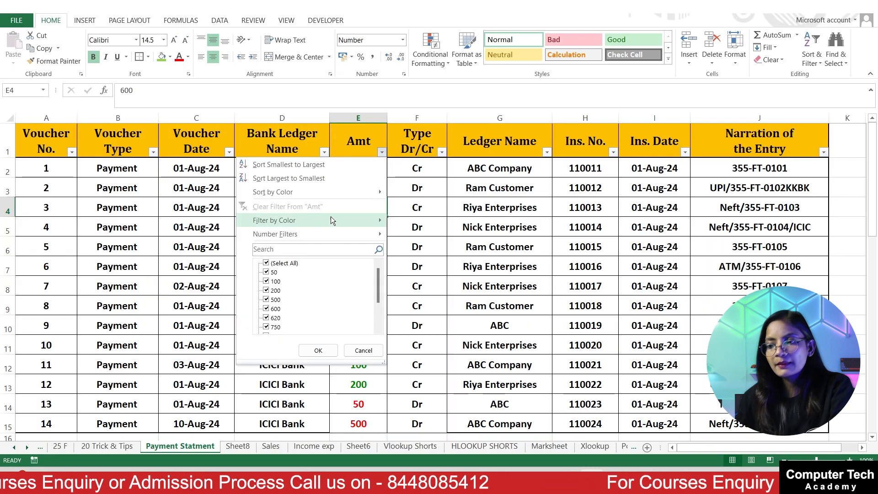
# Step: Filter the Amt column with a Top 10 filter that shows the top 10 percent of amounts
pyautogui.moveTo(308, 234)
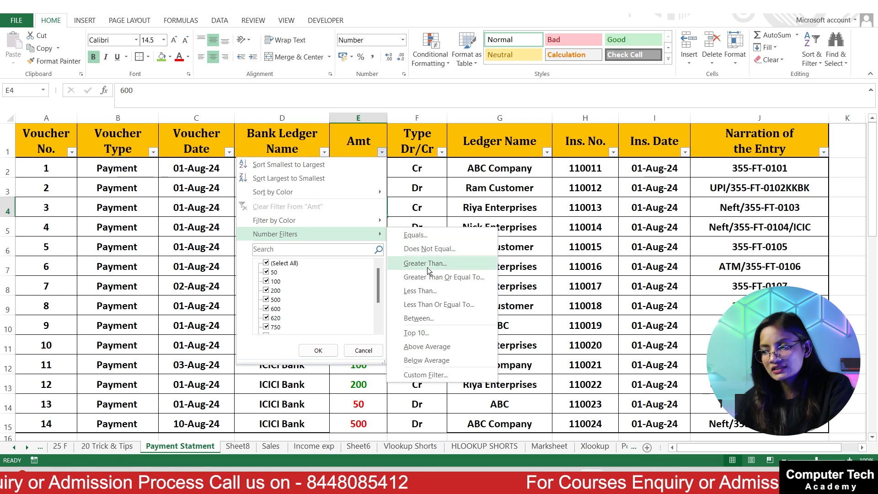
pyautogui.click(427, 332)
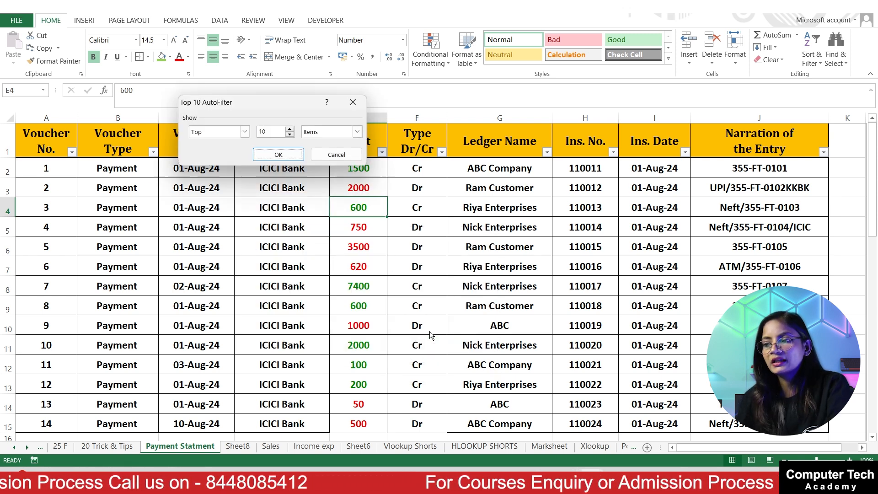
pyautogui.click(269, 130)
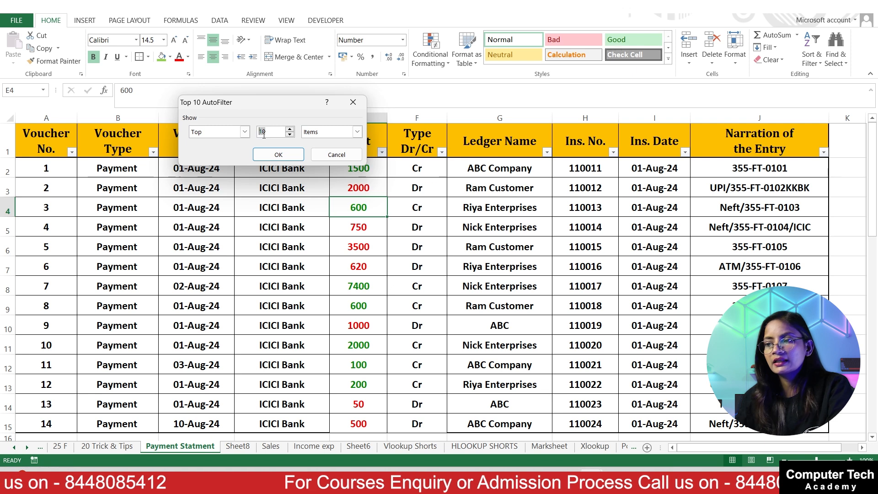
pyautogui.click(357, 131)
pyautogui.click(315, 150)
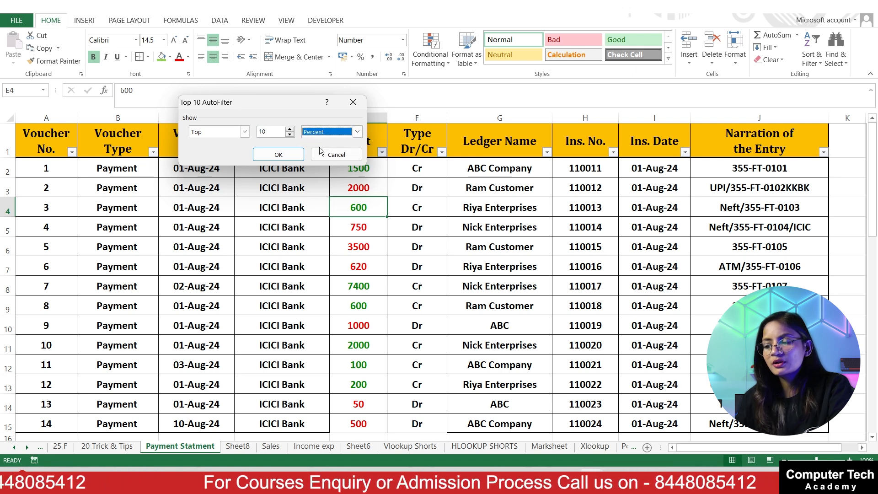
pyautogui.click(274, 156)
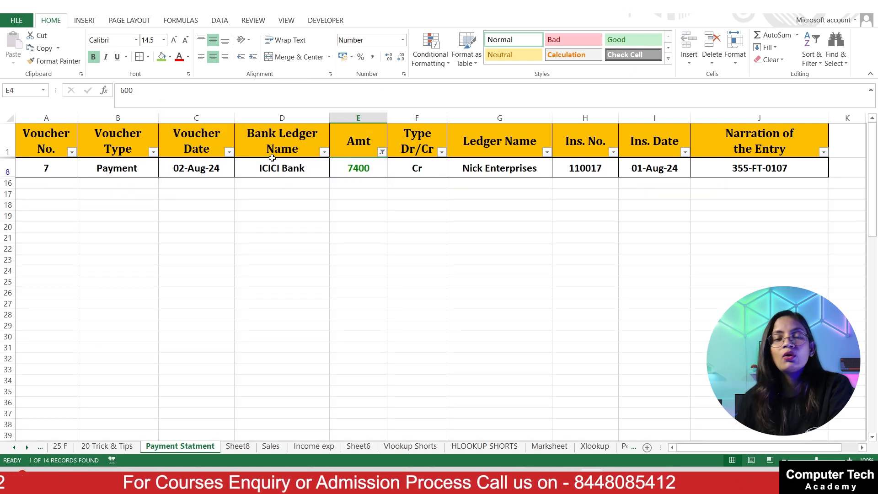
# Step: Clear the top-percent filter from the Amt column and show only the amounts in green font color
pyautogui.click(382, 152)
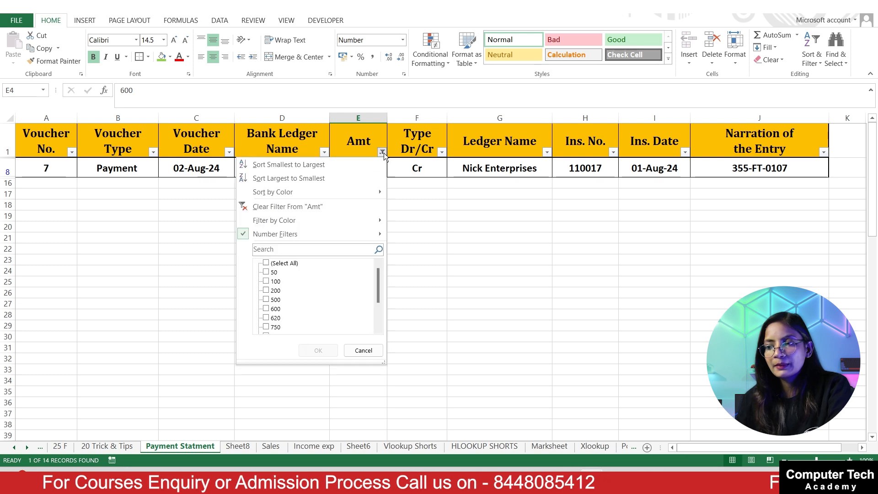
pyautogui.click(275, 206)
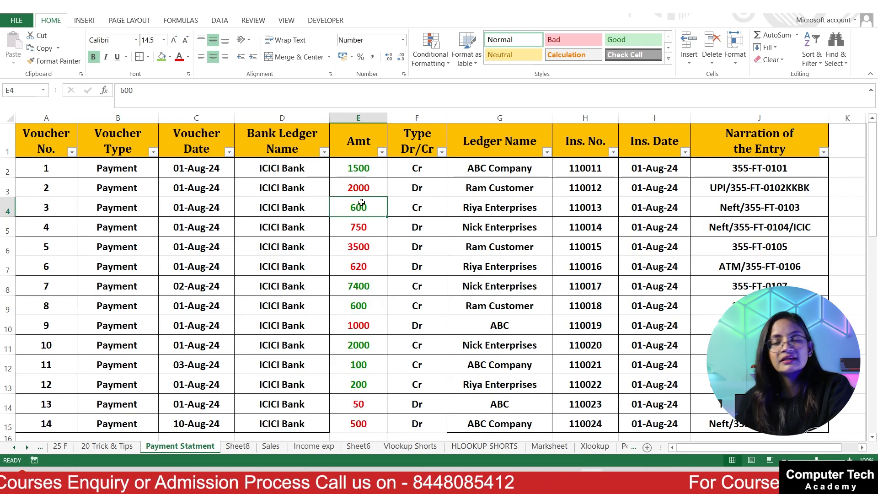
pyautogui.click(390, 239)
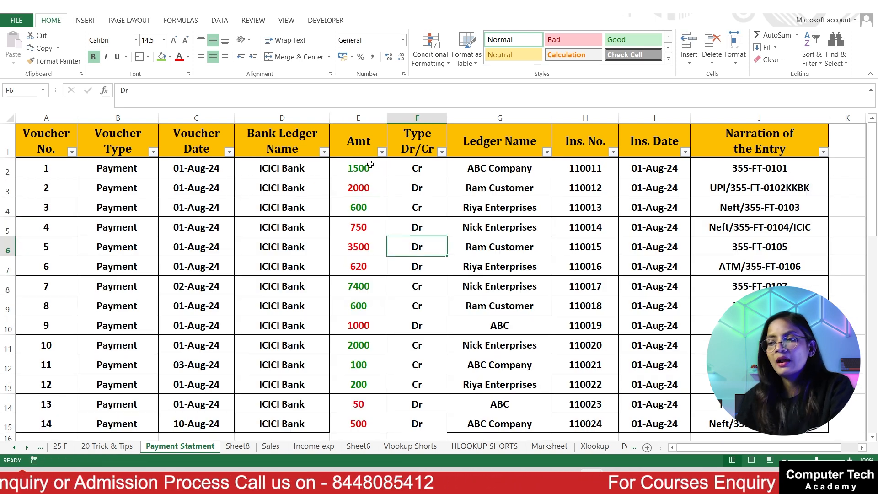
pyautogui.click(381, 151)
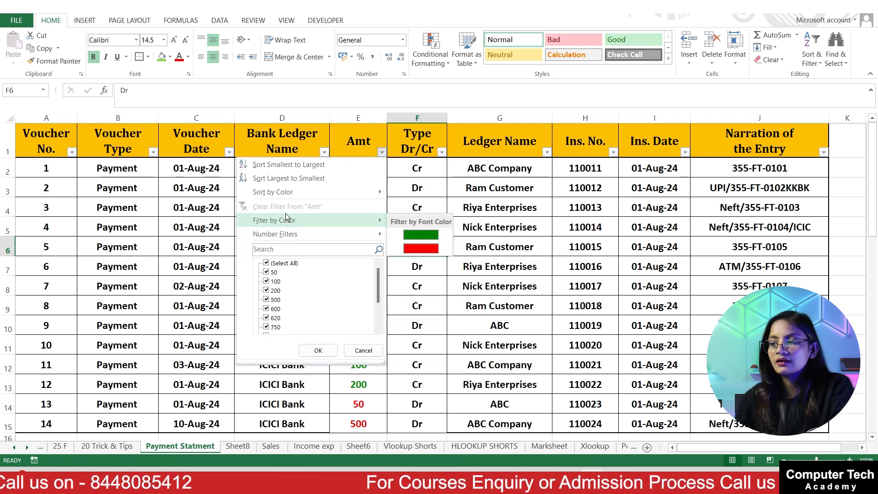
pyautogui.press('Escape')
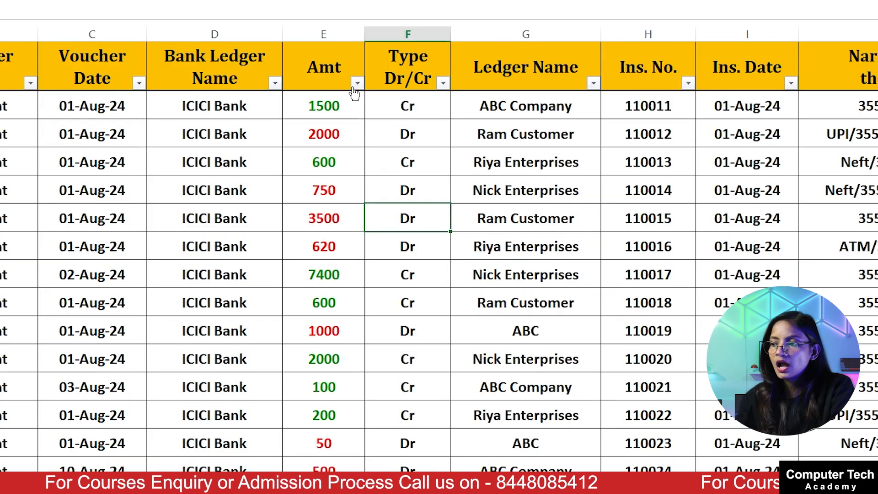
pyautogui.click(381, 152)
pyautogui.moveTo(282, 184)
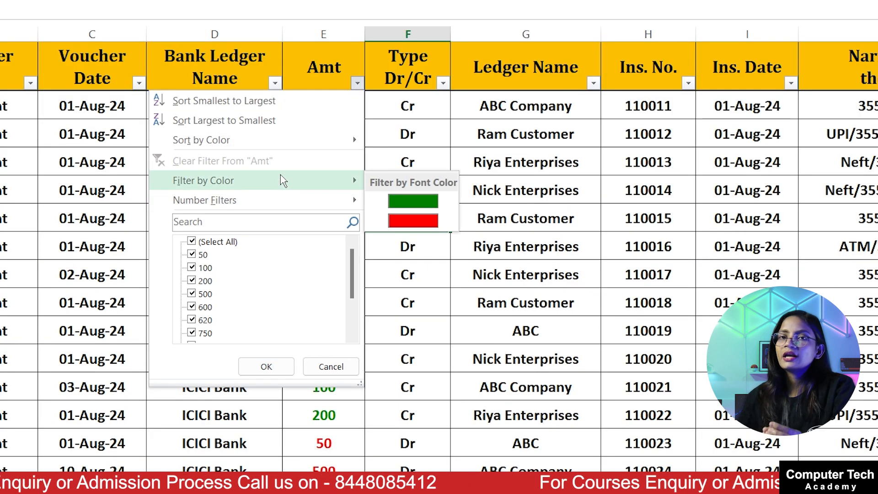
pyautogui.click(427, 202)
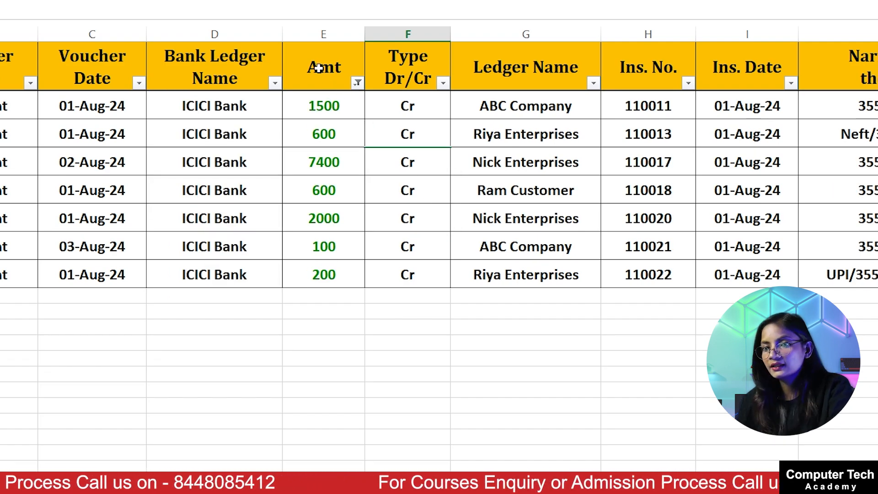
# Step: Clear the font color filter from the Amt column
pyautogui.click(358, 84)
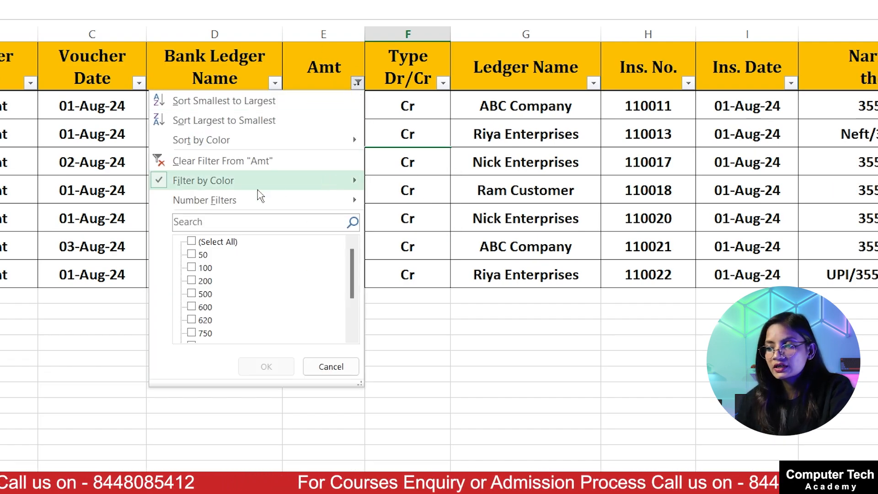
pyautogui.click(252, 162)
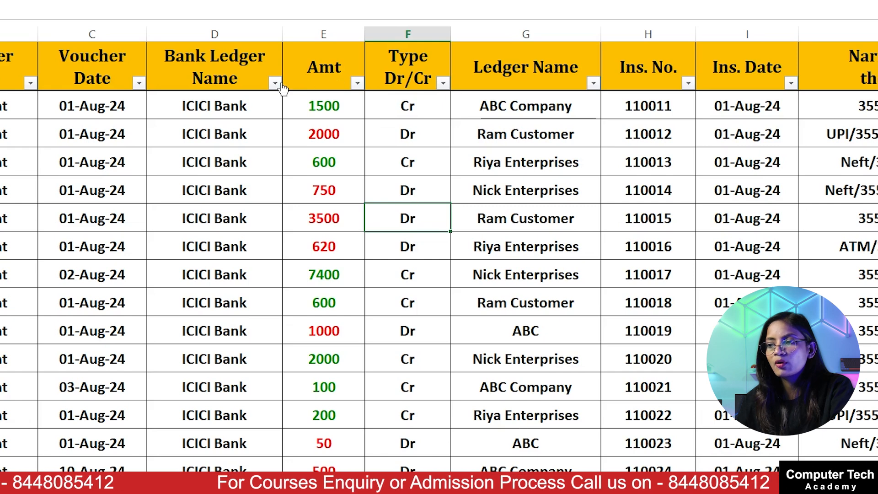
pyautogui.click(357, 83)
pyautogui.moveTo(234, 204)
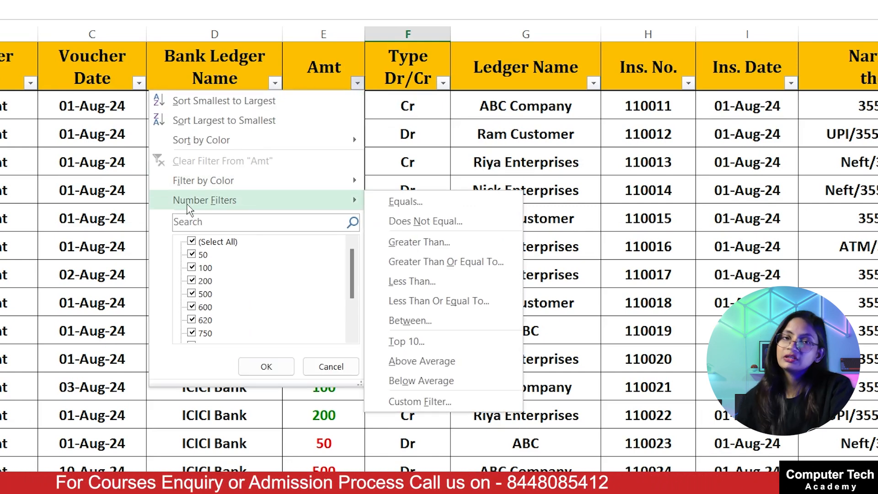
pyautogui.click(99, 209)
pyautogui.click(275, 83)
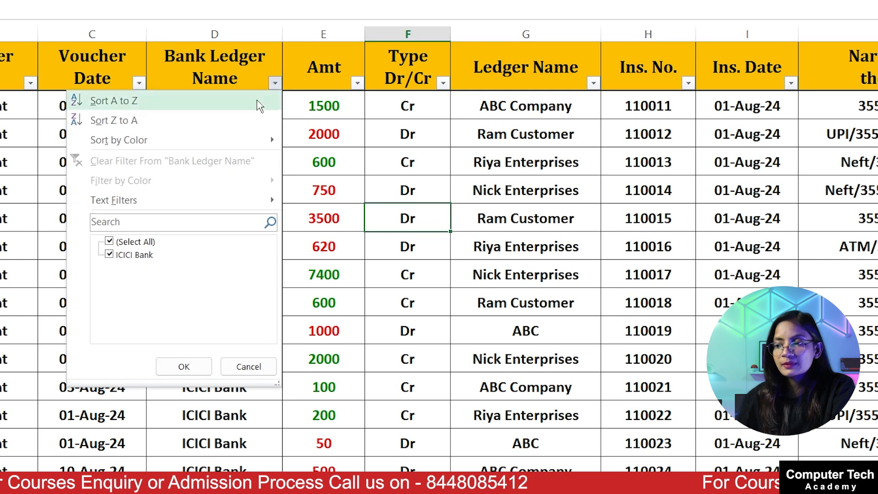
pyautogui.moveTo(139, 211)
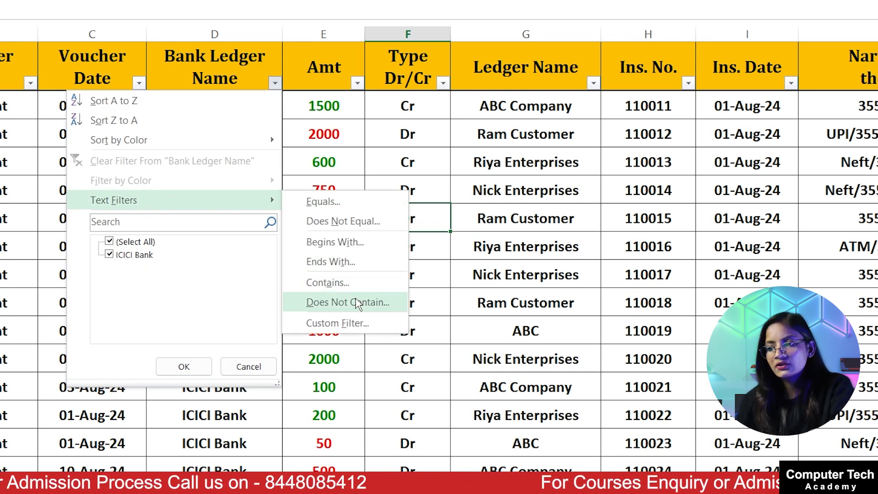
pyautogui.click(218, 423)
pyautogui.click(352, 277)
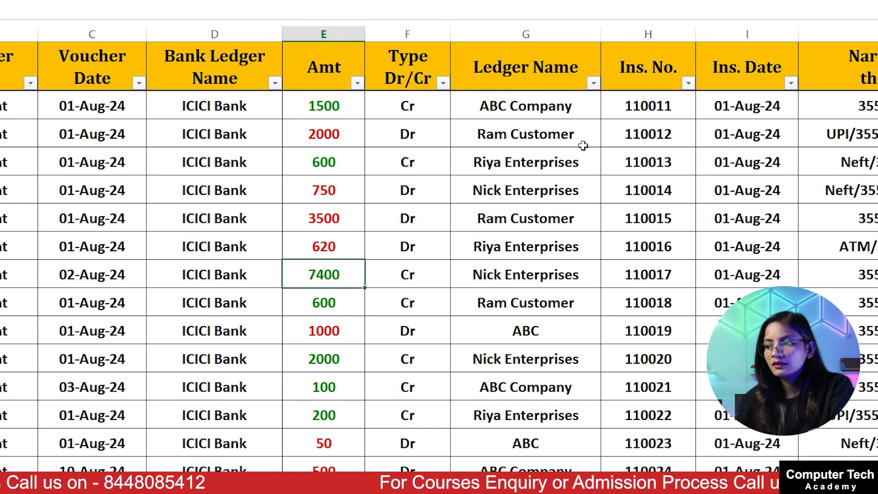
# Step: Filter the Ledger Name column with a text filter to show only names that begin with R
pyautogui.click(593, 83)
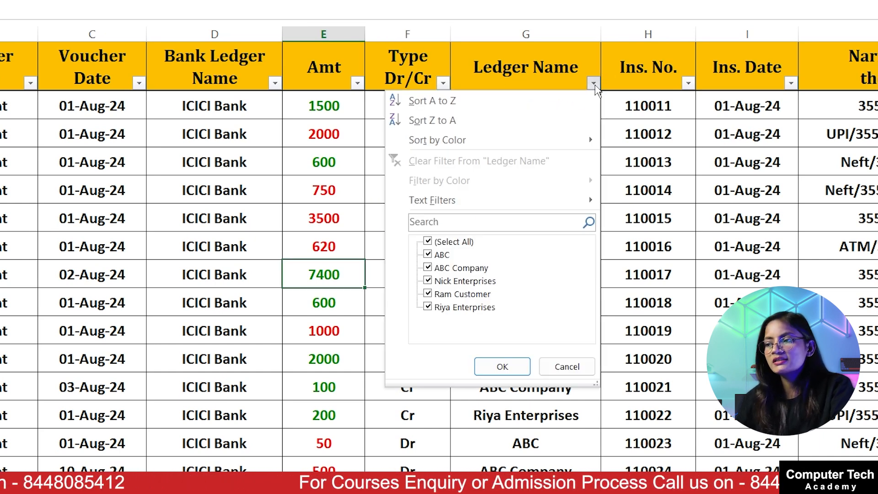
pyautogui.moveTo(464, 200)
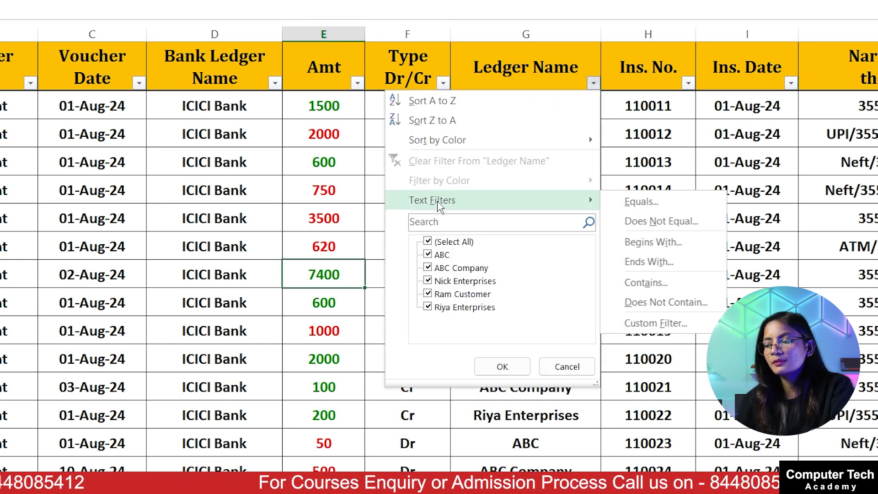
pyautogui.click(653, 242)
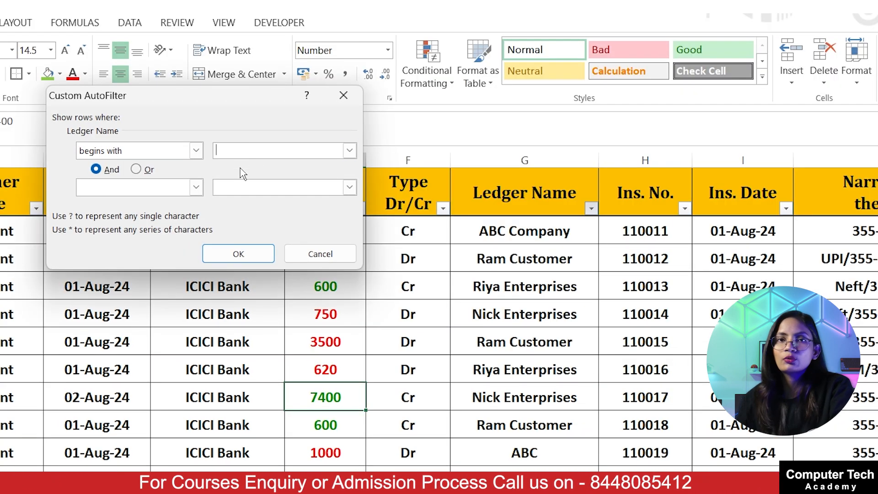
pyautogui.write('R')
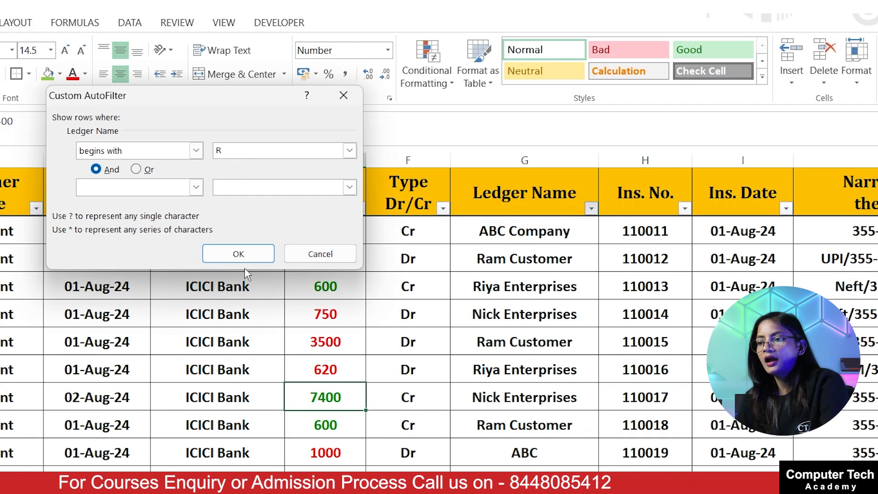
pyautogui.click(235, 255)
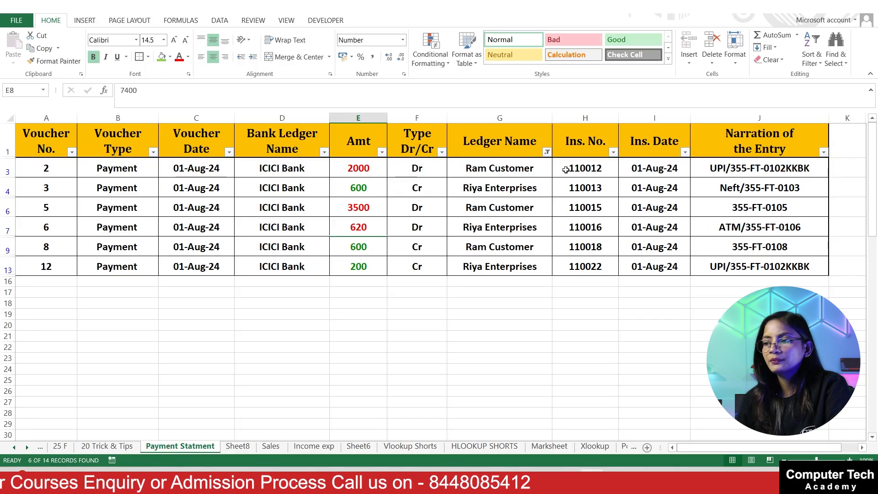